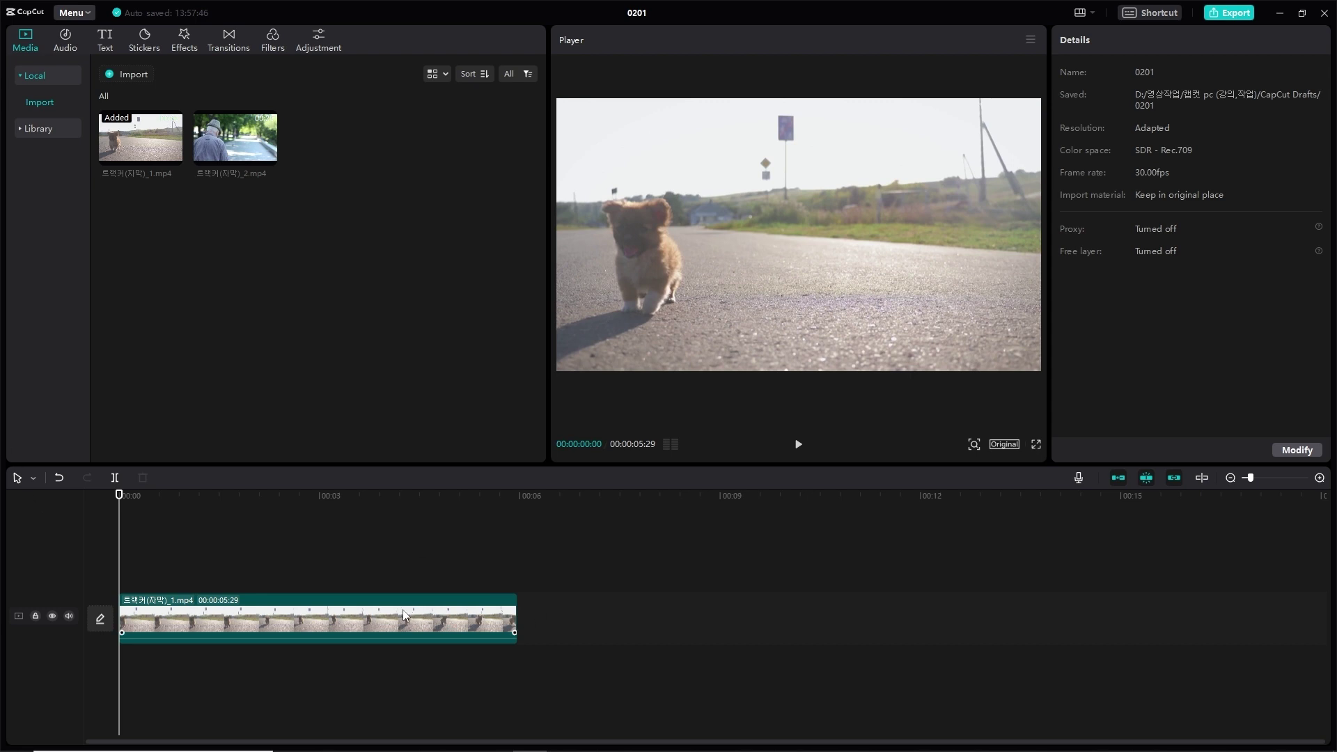
Step: Bring up the tracking options of the puppy video and play the clip to examine the puppy's movement
{"action": "left_click", "coordinate": [383, 620]}
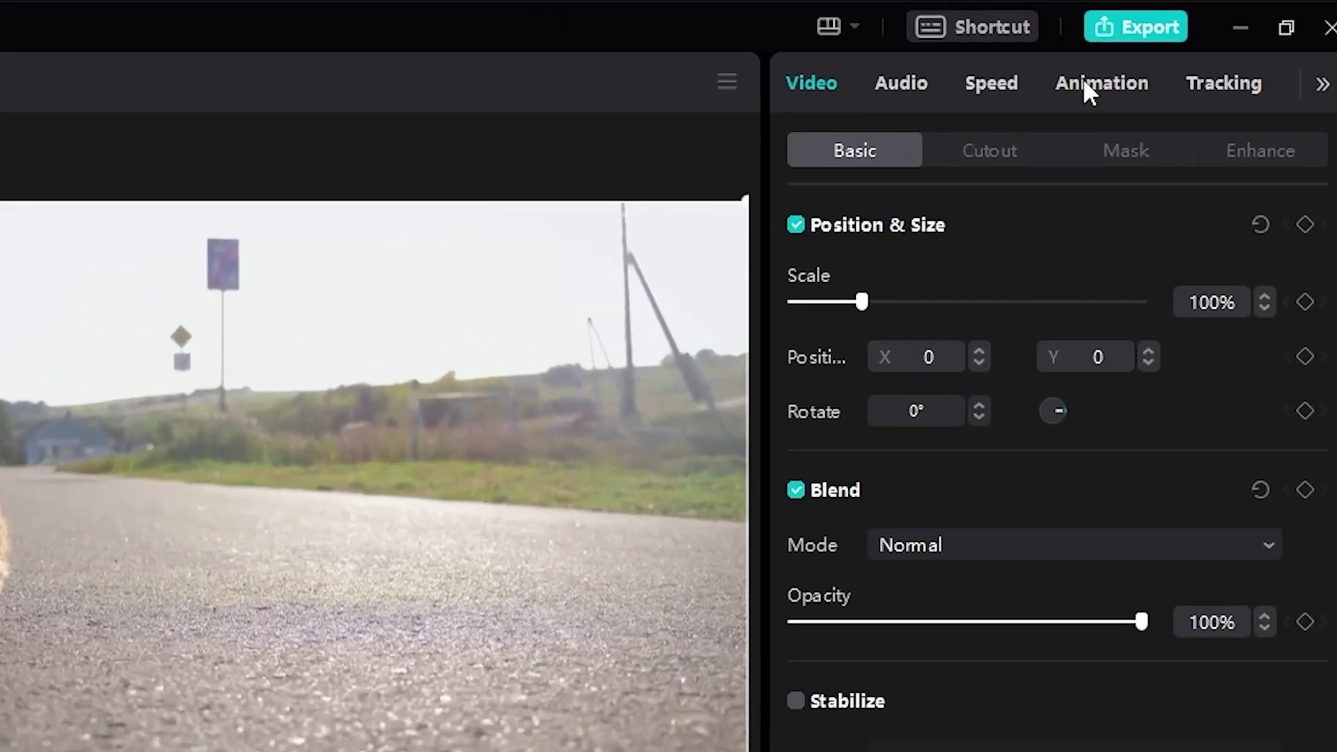
{"action": "left_click", "coordinate": [1231, 84]}
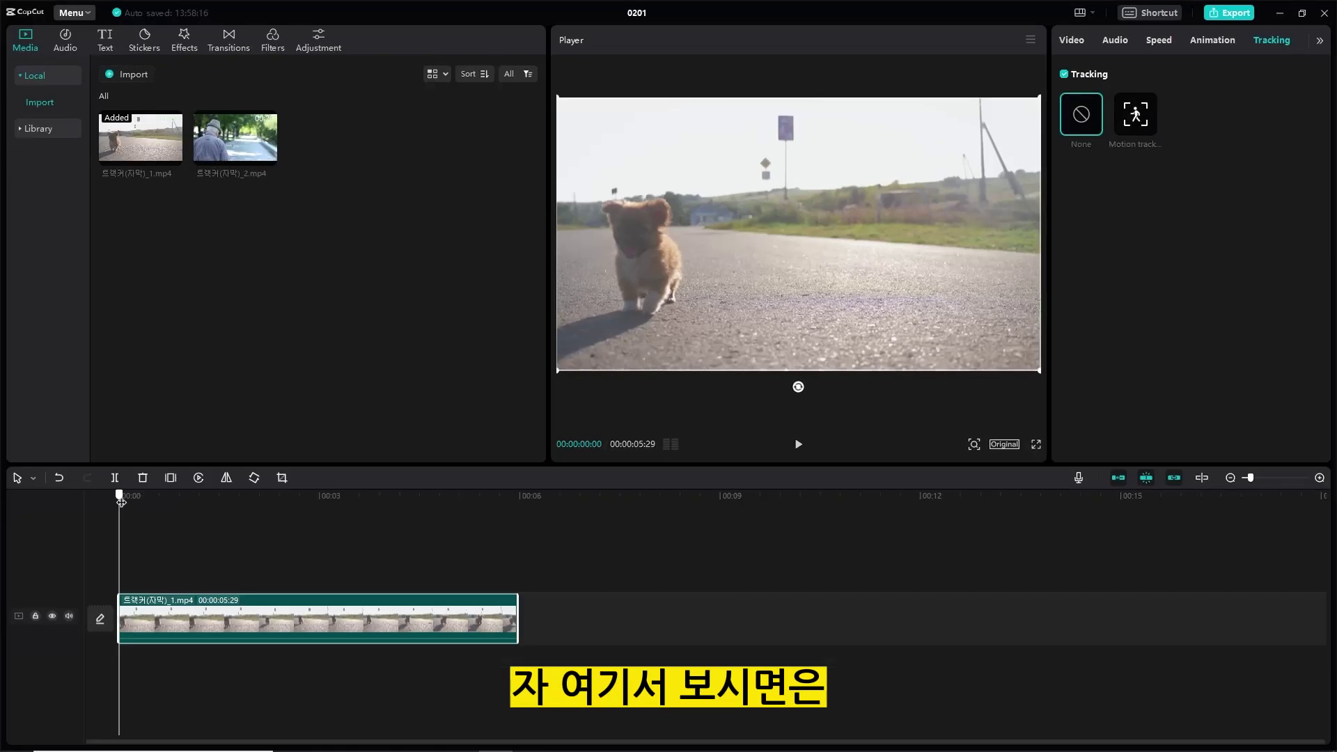
{"action": "key", "text": "space"}
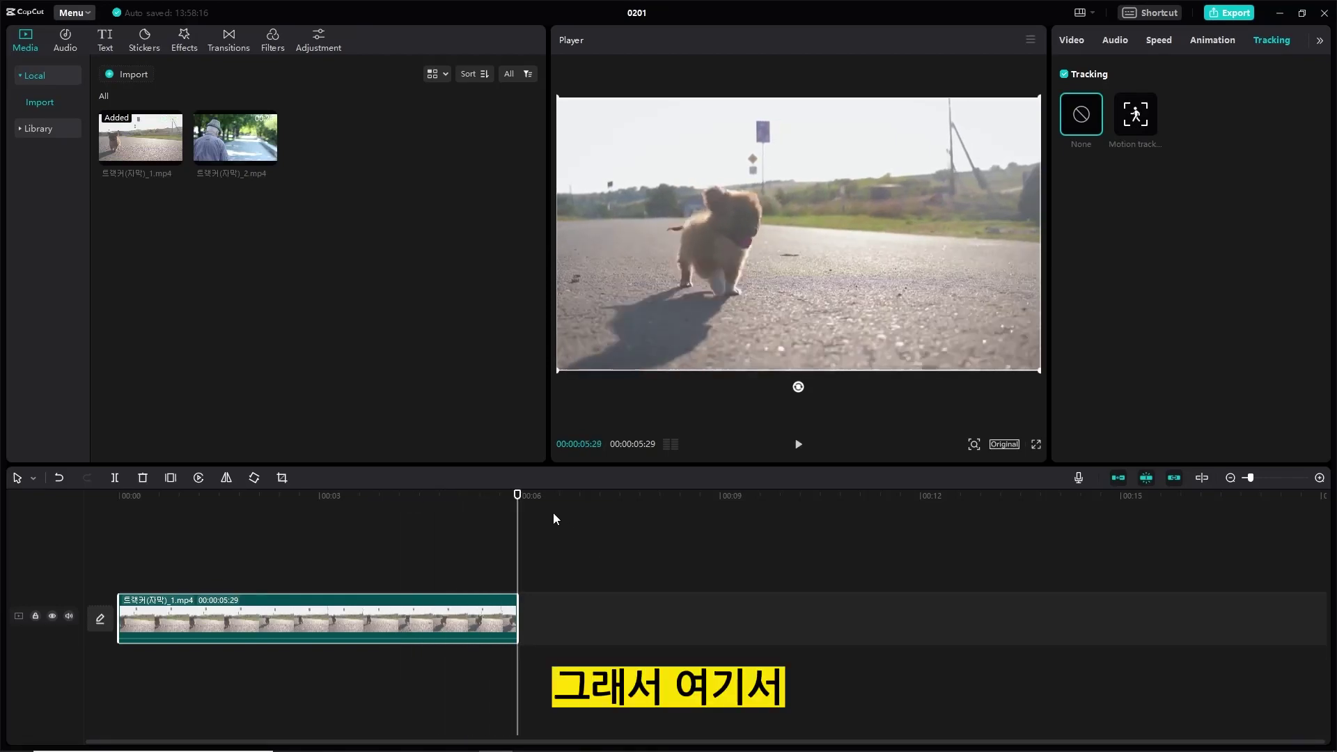
{"action": "key", "text": "space"}
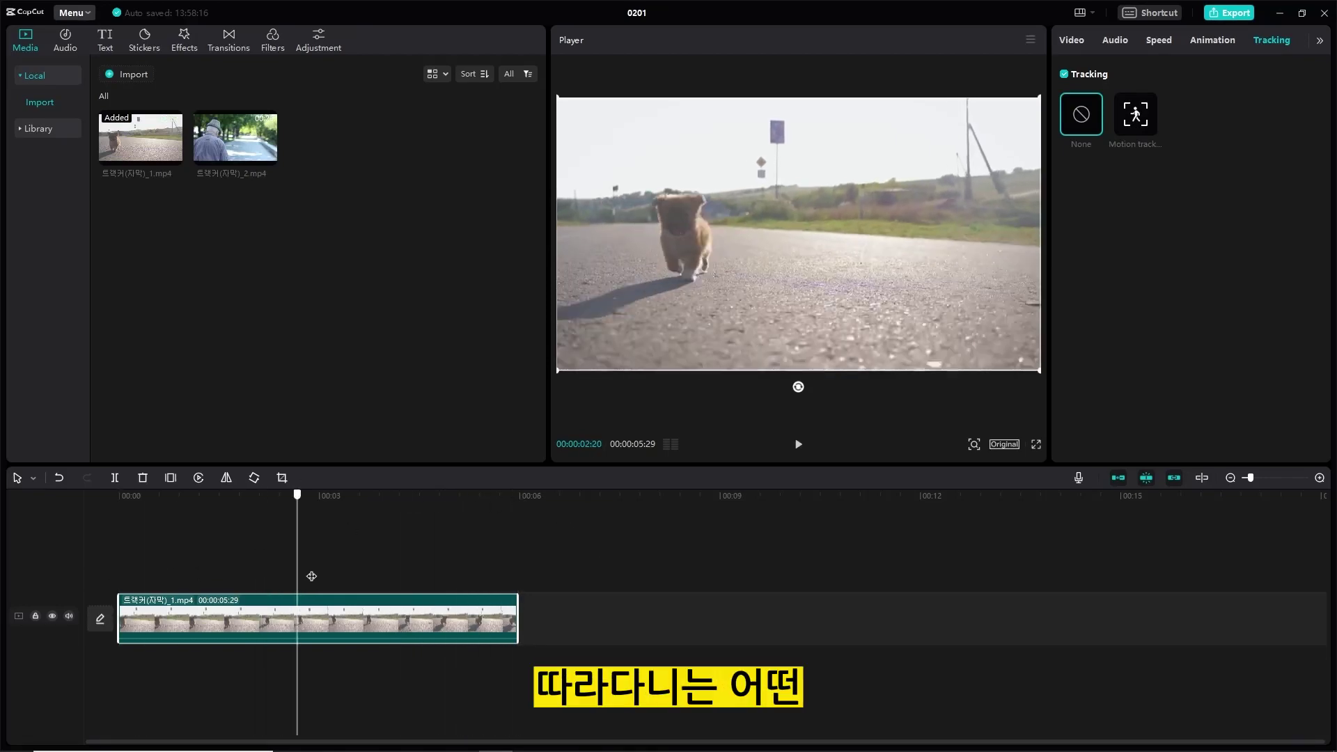
{"action": "key", "text": "space"}
{"action": "key", "text": "Up"}
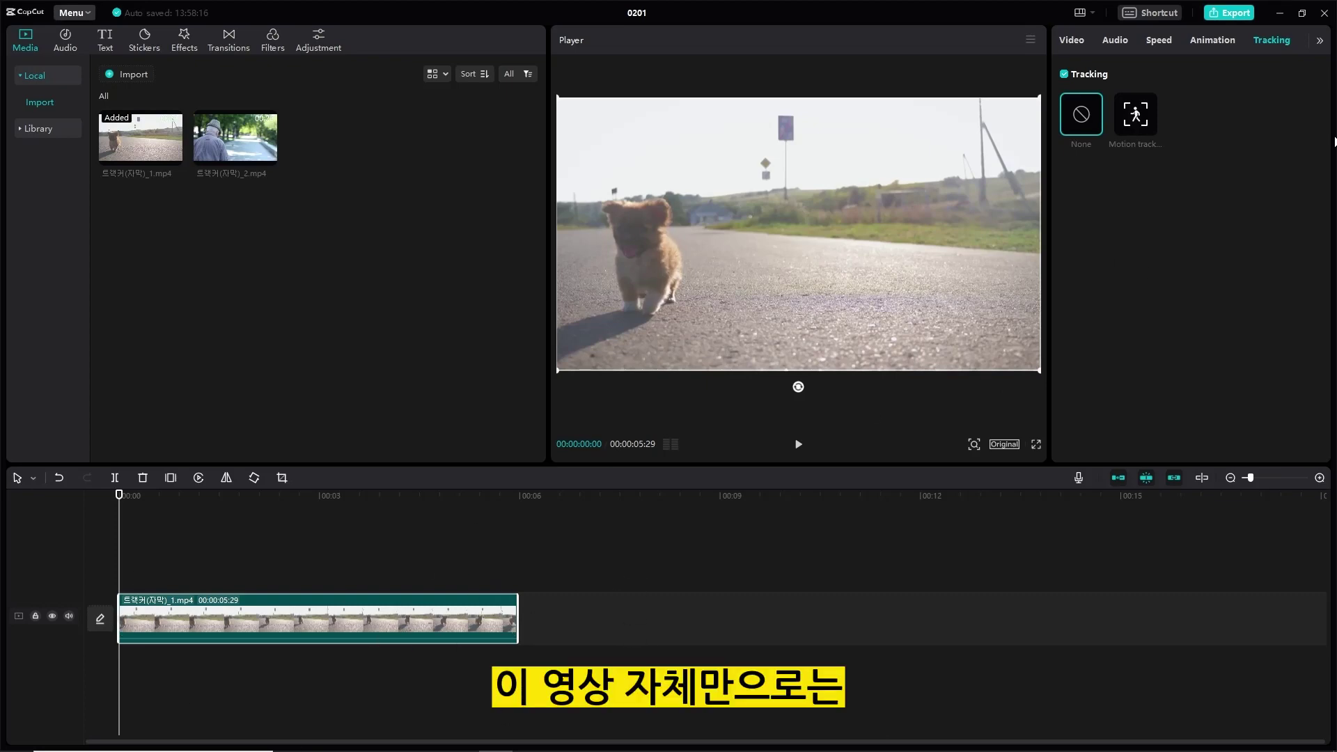
Step: Try motion tracking directly on the puppy video, and reset its tracking to None
{"action": "left_click", "coordinate": [1136, 116]}
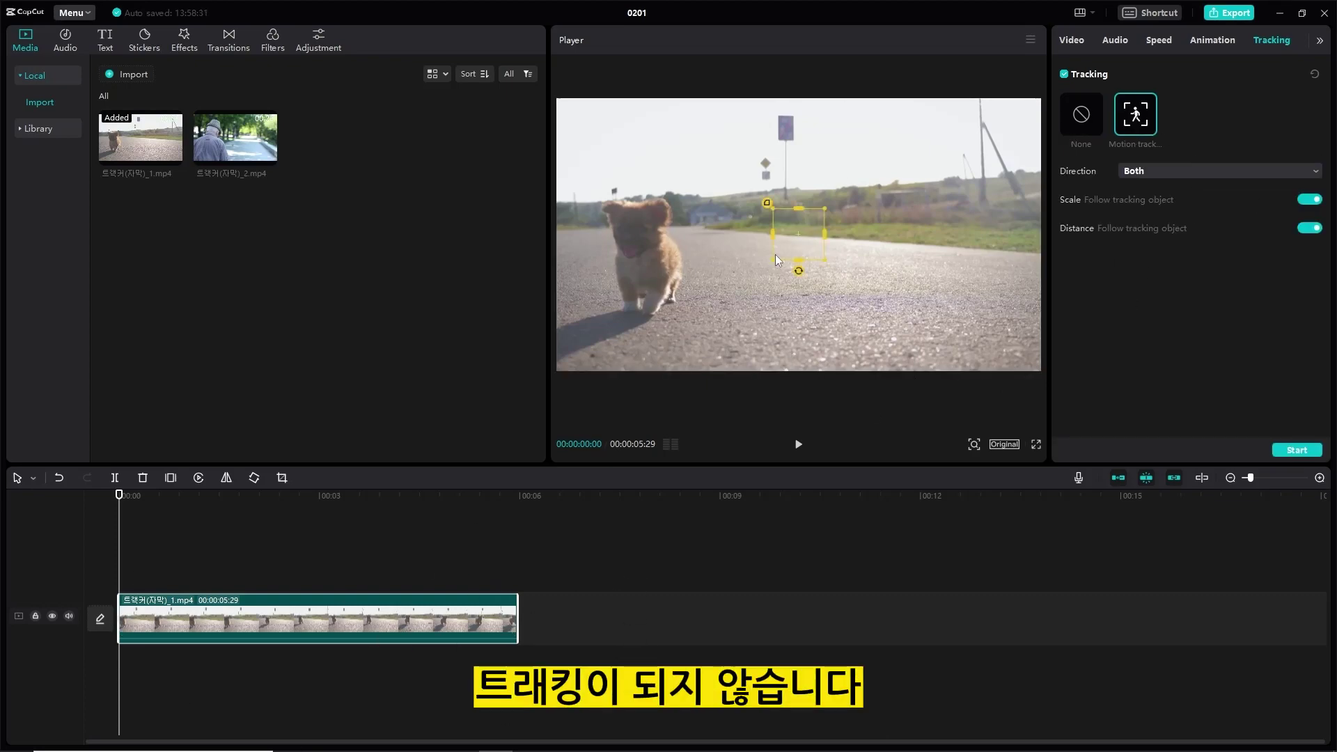
{"action": "left_click", "coordinate": [1078, 131]}
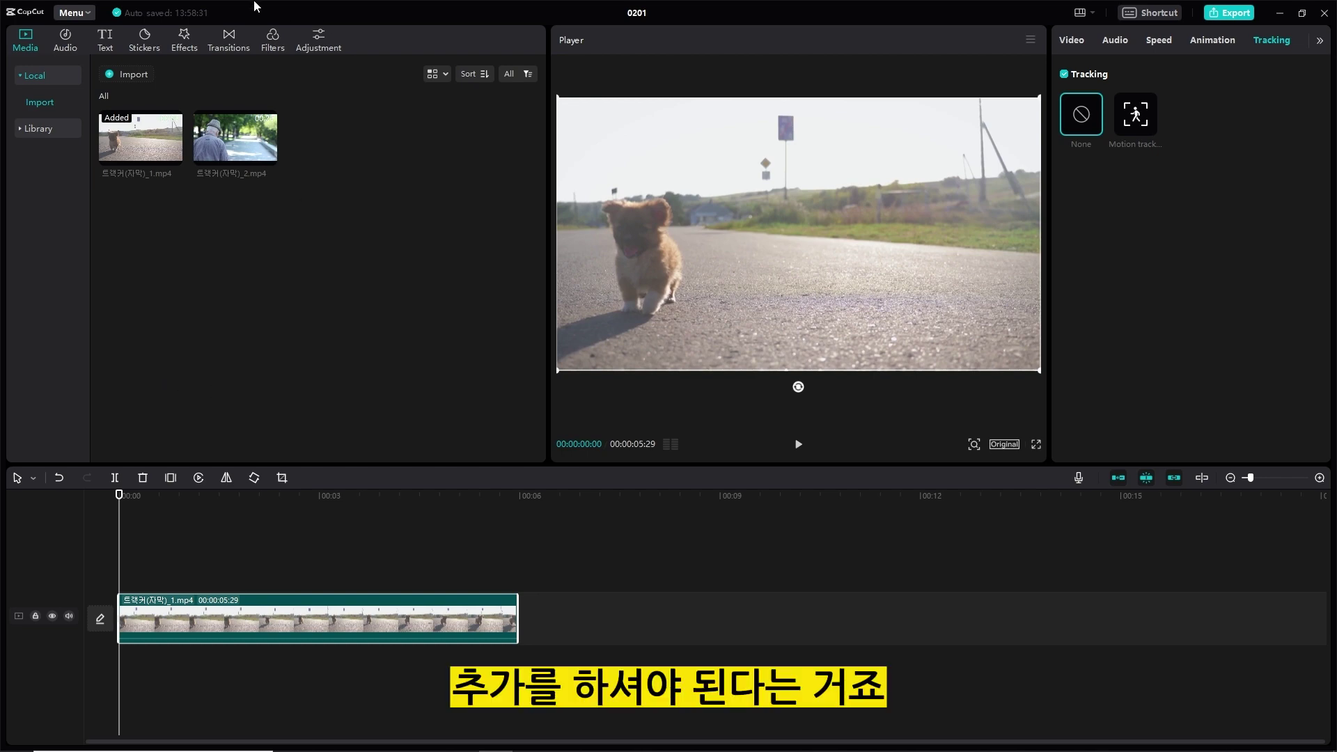
Step: Add a default text clip at the start of the timeline and replace its wording with "귀엽다!"
{"action": "left_click", "coordinate": [105, 39]}
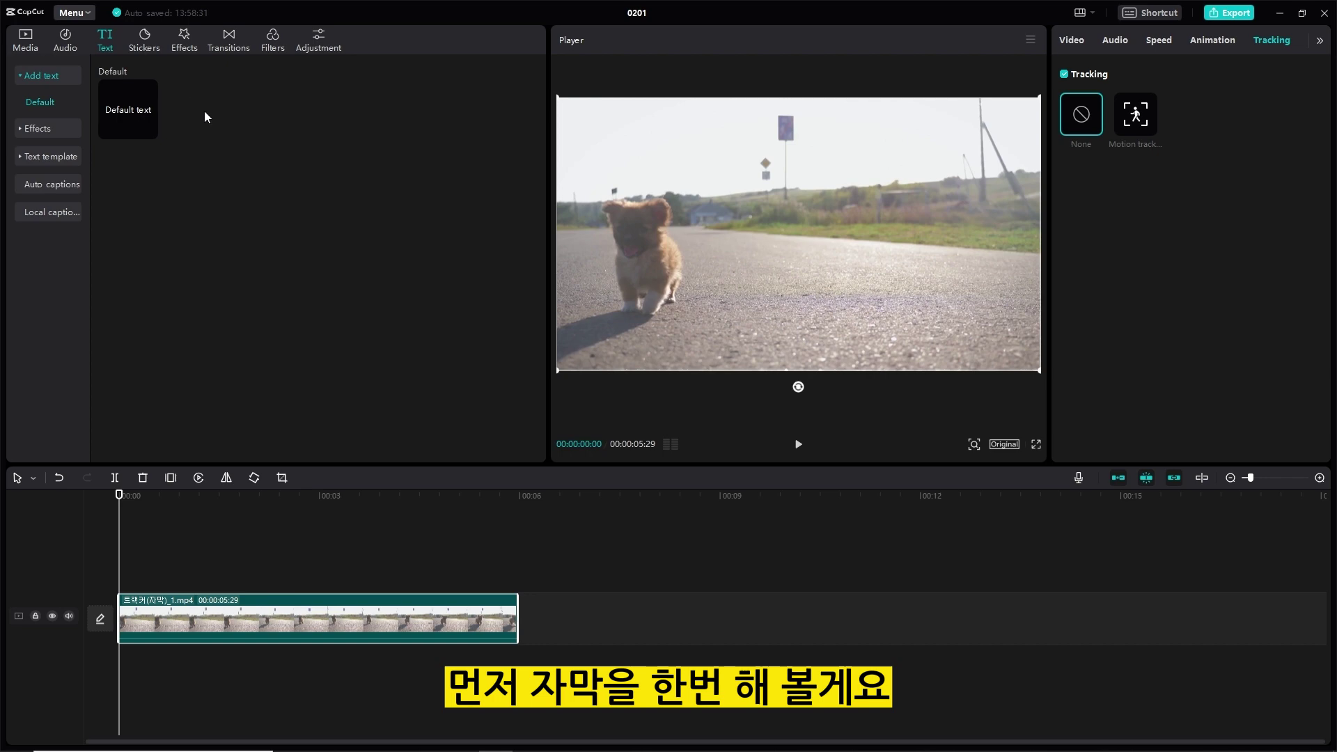
{"action": "left_click", "coordinate": [148, 130]}
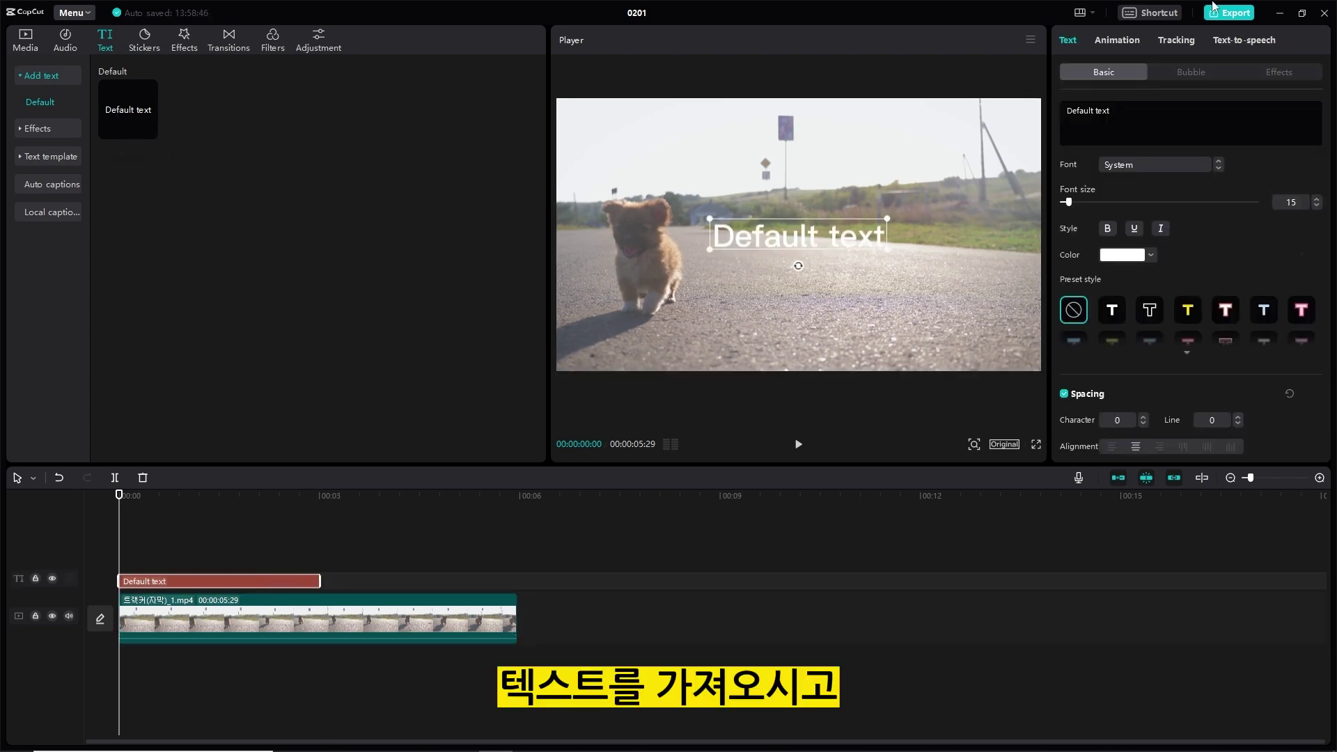
{"action": "left_click_drag", "start_coordinate": [1112, 110], "coordinate": [1049, 107]}
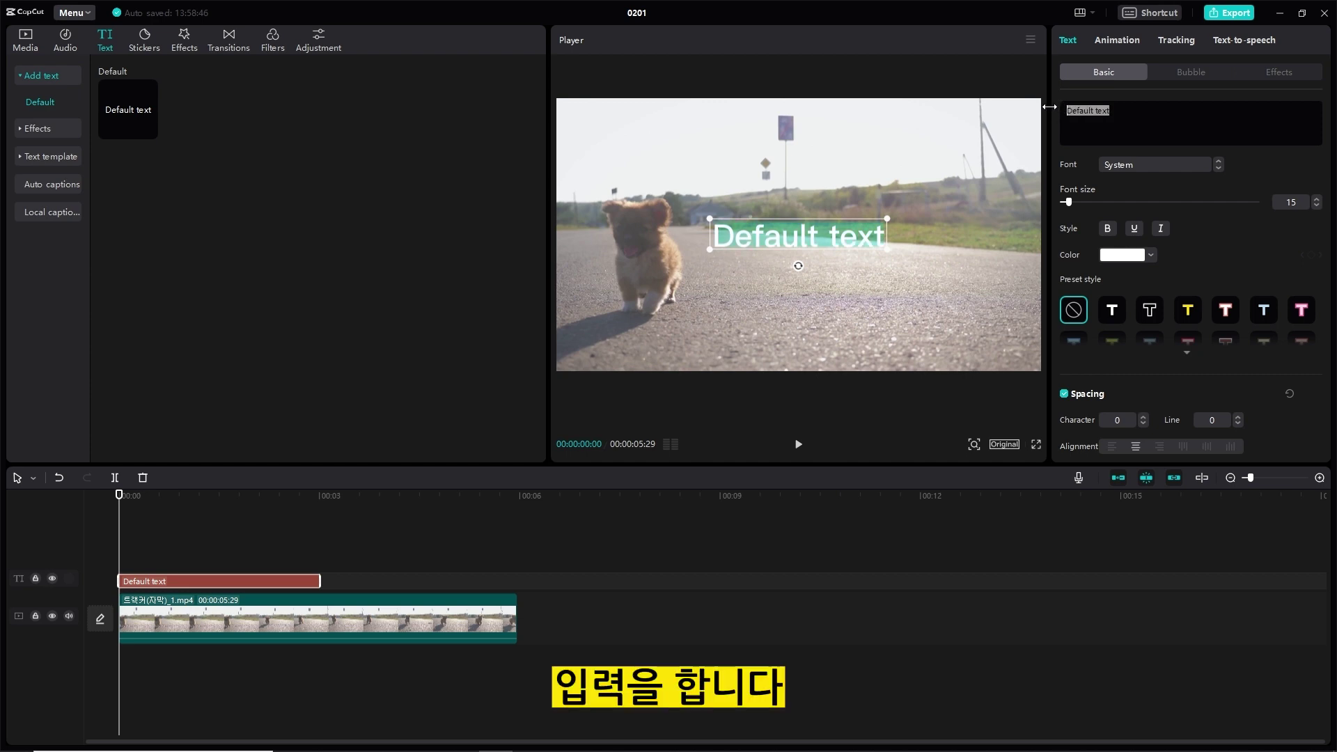
{"action": "type", "text": "귕"}
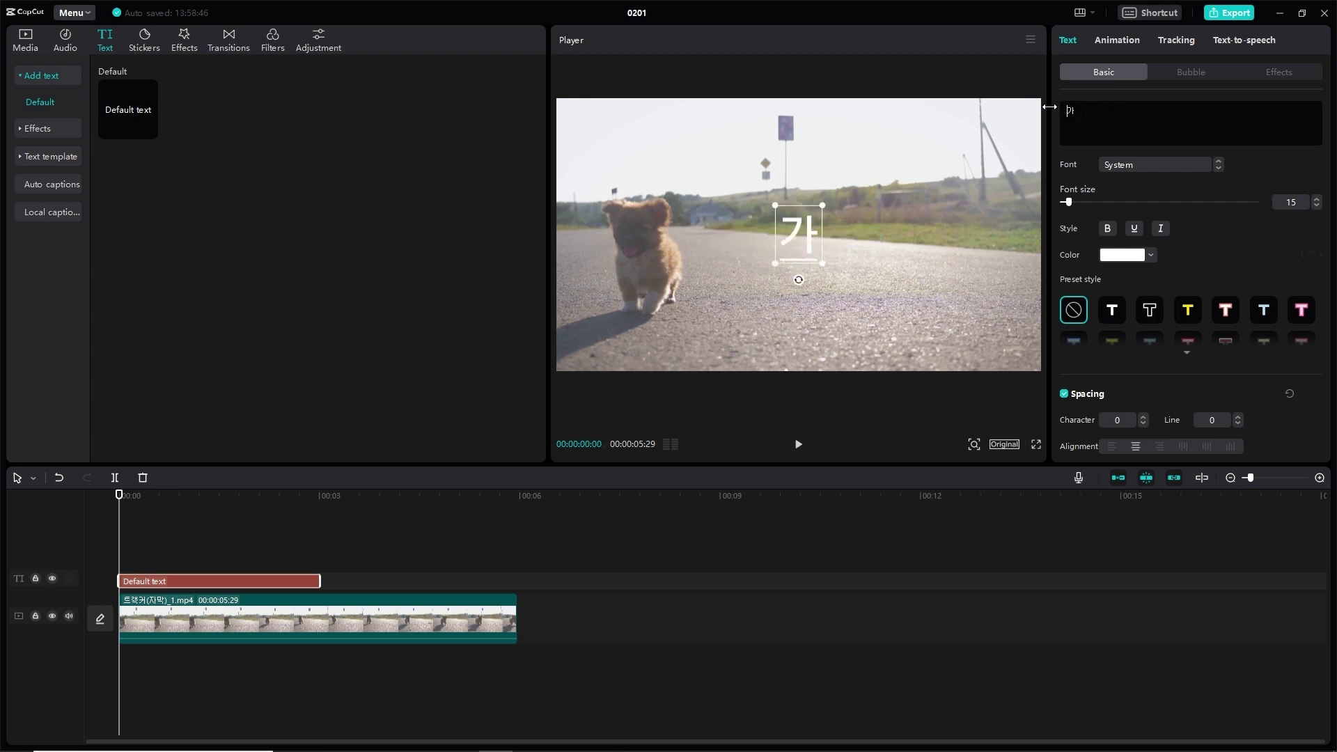
{"action": "type", "text": "엽다!"}
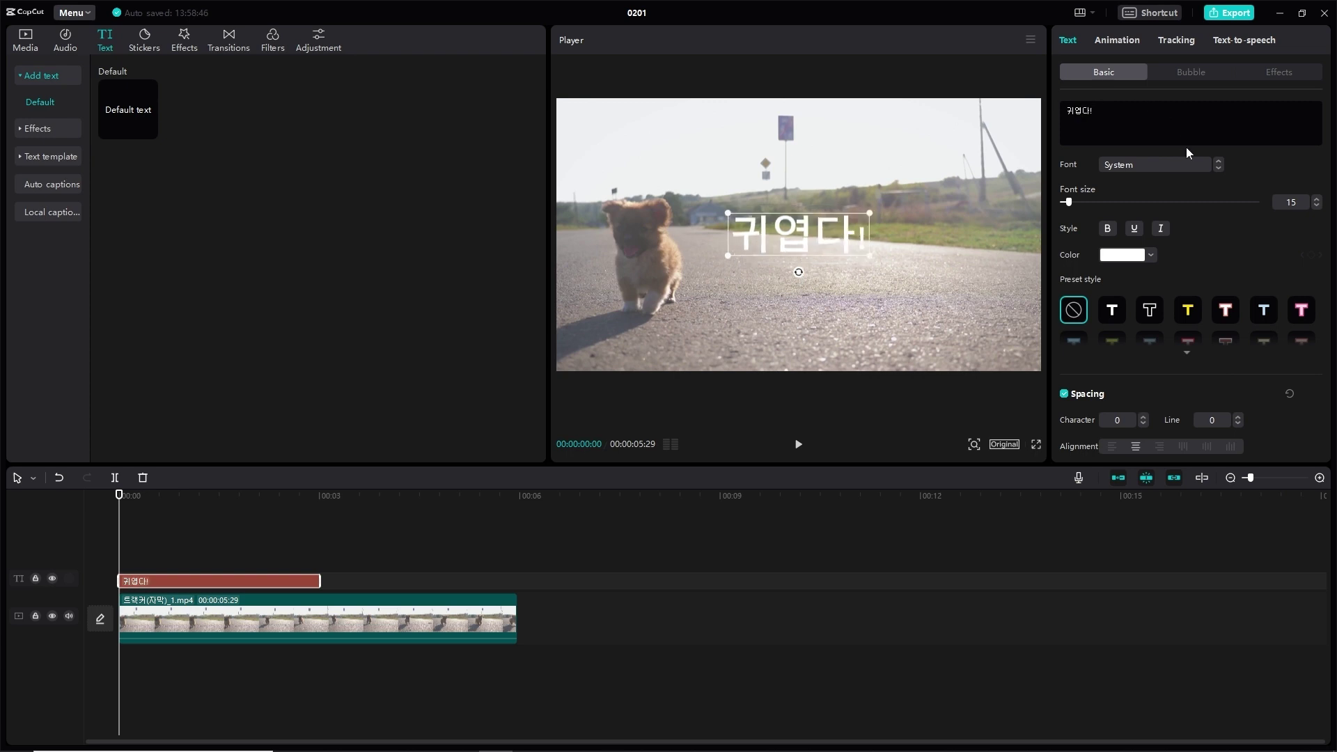
Step: Apply the white preset style with a pink-red outline to the text and place it, reduced in size, above the puppy's head
{"action": "left_click", "coordinate": [1187, 352]}
{"action": "scroll", "coordinate": [1191, 313], "scroll_direction": "down", "scroll_amount": 1}
{"action": "left_click", "coordinate": [1226, 260]}
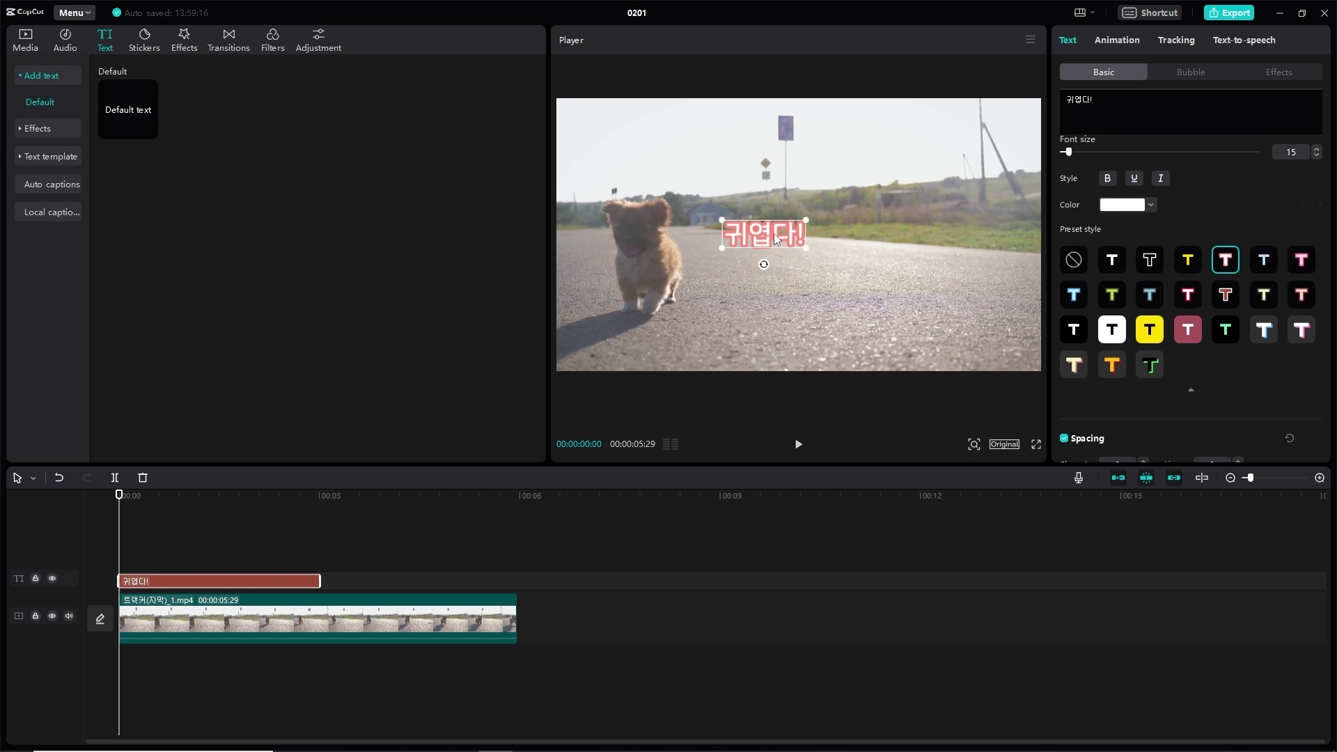
{"action": "mouse_move", "coordinate": [777, 239]}
{"action": "left_mouse_down"}
{"action": "mouse_move", "coordinate": [742, 195]}
{"action": "mouse_move", "coordinate": [641, 189]}
{"action": "mouse_move", "coordinate": [647, 177]}
{"action": "left_mouse_up"}
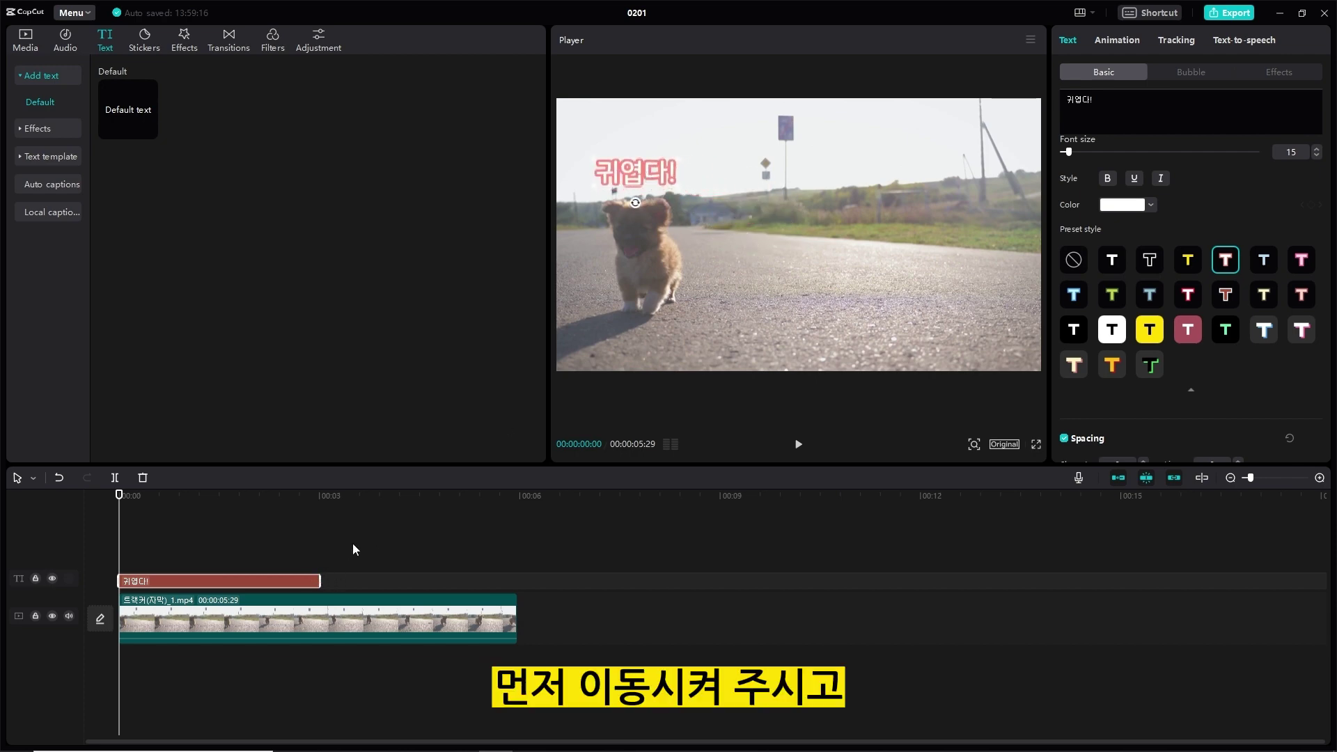
Step: Trim the text clip so it starts at about 00:00:00:18 and ends shortly before the video ends
{"action": "left_click_drag", "start_coordinate": [119, 509], "coordinate": [306, 511]}
{"action": "left_click_drag", "start_coordinate": [318, 578], "coordinate": [476, 582]}
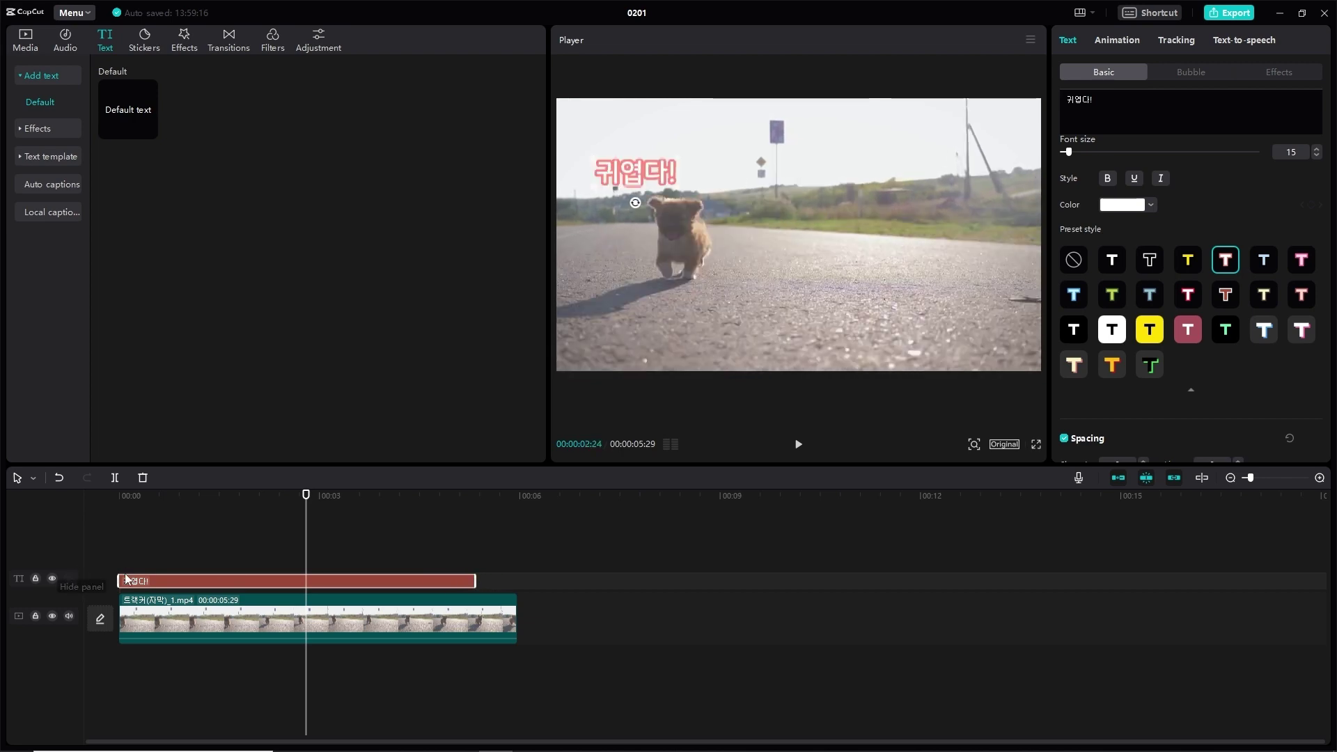
{"action": "left_click_drag", "start_coordinate": [123, 581], "coordinate": [159, 582]}
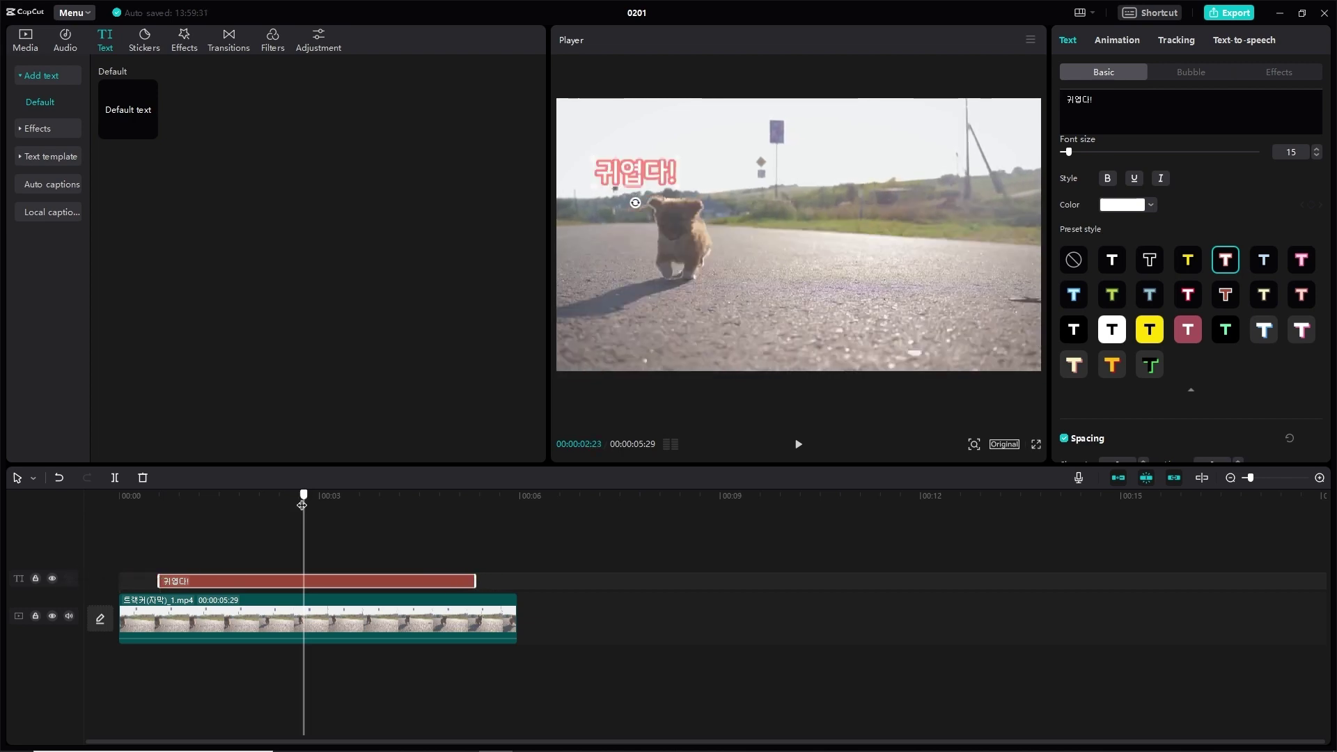
Step: Move the playhead to the text clip's start at 00:00:00:18 and realign the text above the puppy's head
{"action": "left_click_drag", "start_coordinate": [304, 495], "coordinate": [159, 495]}
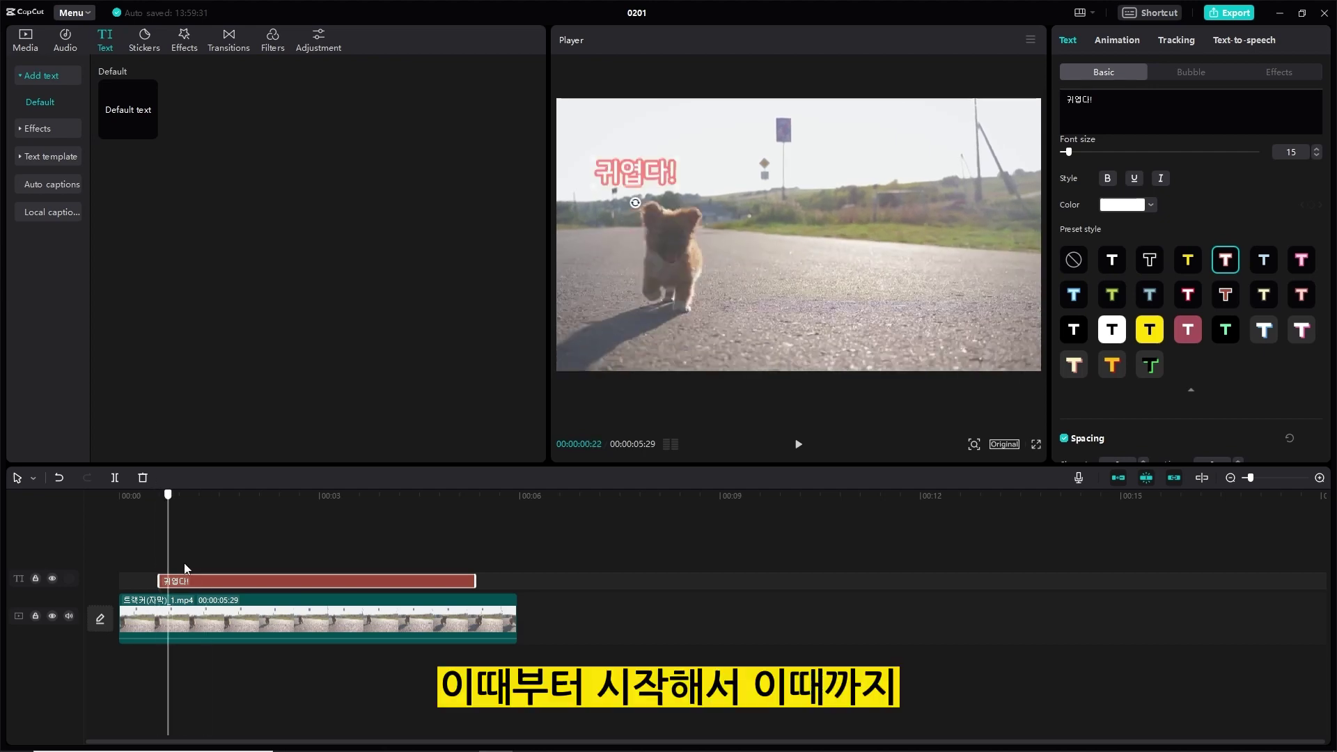
{"action": "left_click", "coordinate": [468, 551]}
{"action": "left_click_drag", "start_coordinate": [468, 550], "coordinate": [156, 582]}
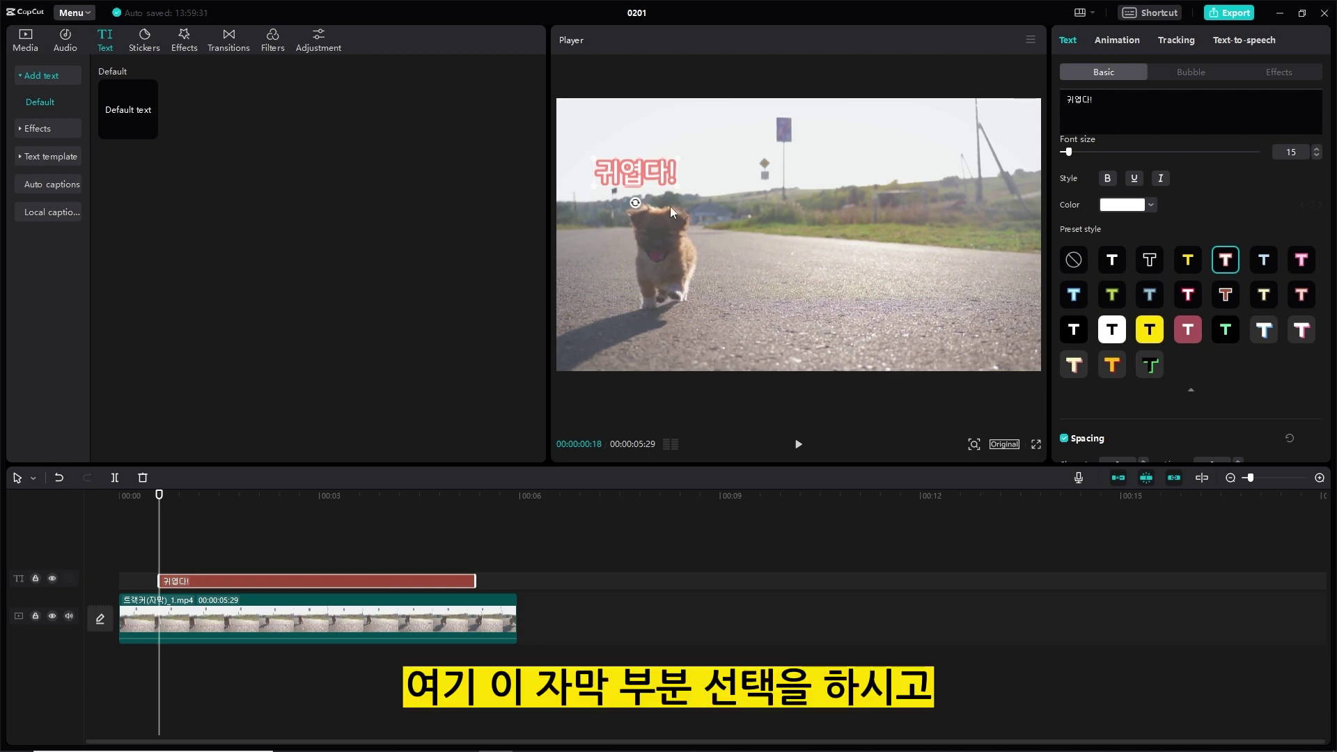
{"action": "left_click_drag", "start_coordinate": [646, 176], "coordinate": [661, 175]}
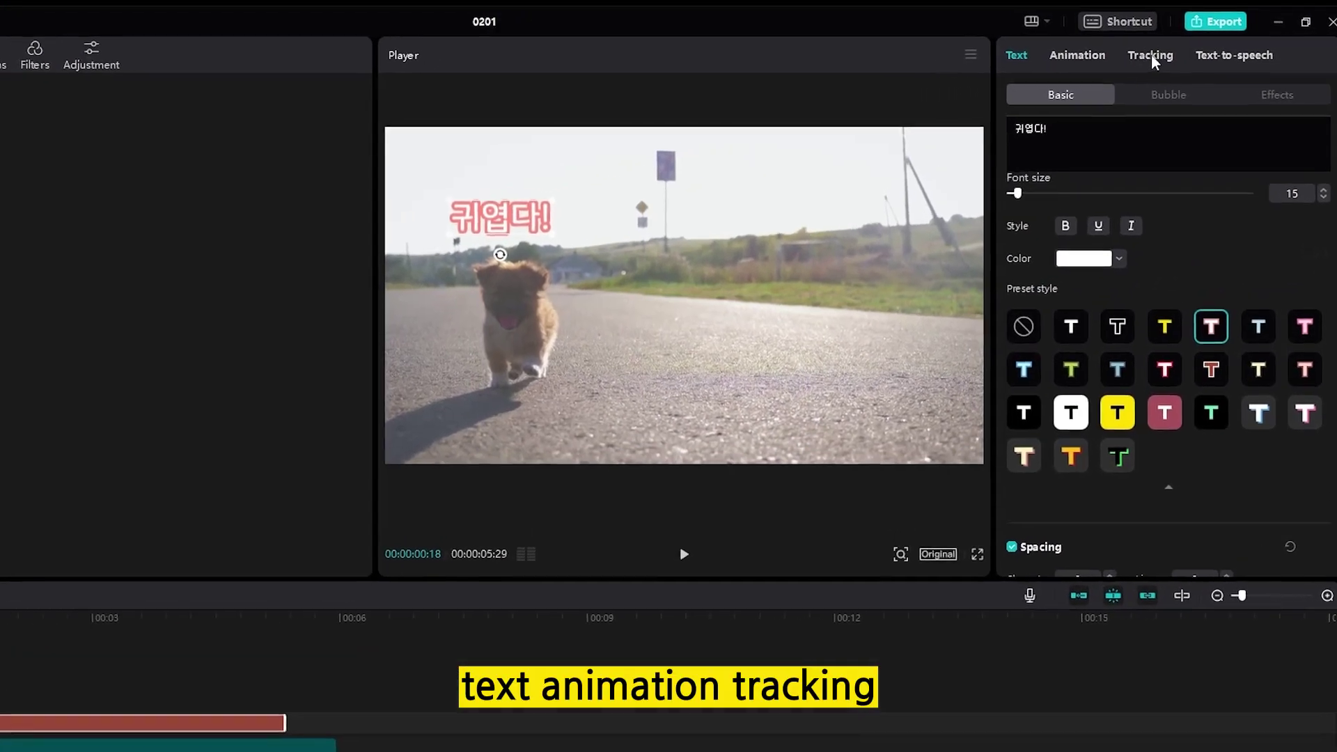
Step: Enable motion tracking for the text and fit the tracking box around the puppy's face
{"action": "left_click", "coordinate": [1176, 40]}
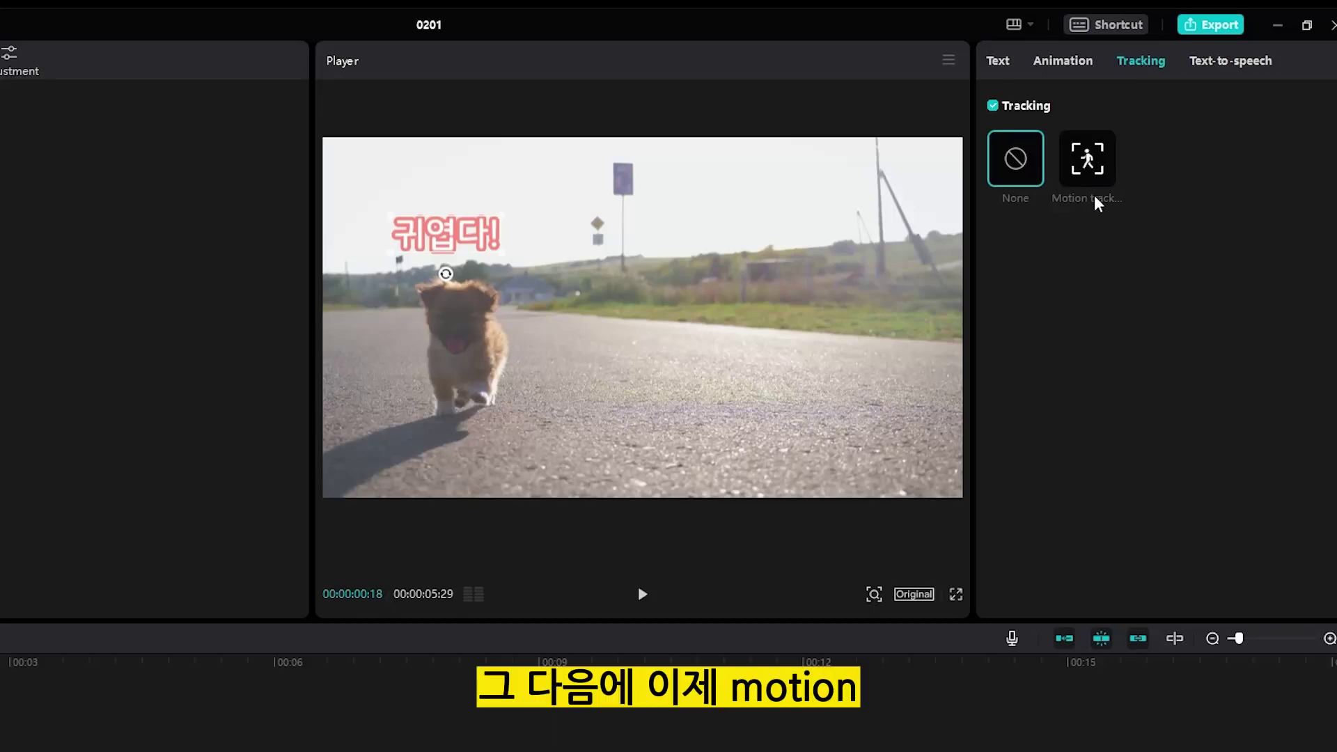
{"action": "left_click", "coordinate": [1099, 163]}
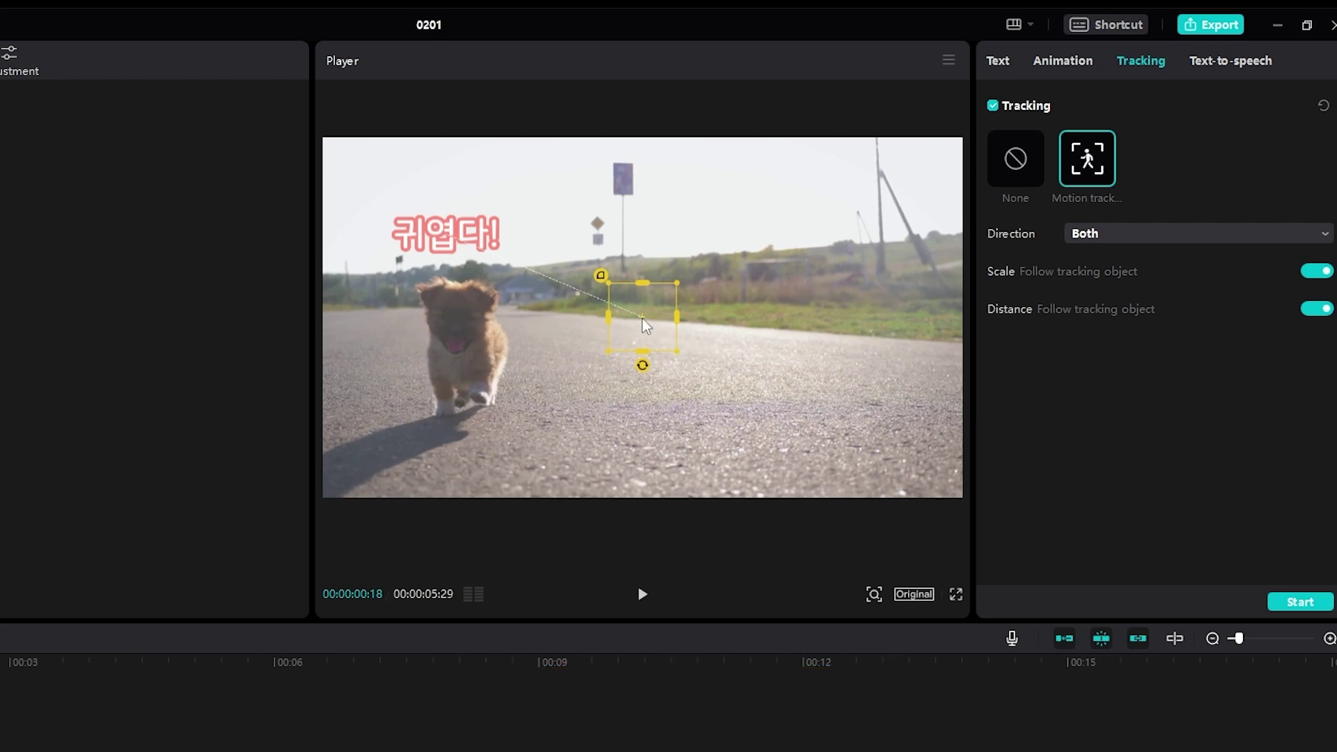
{"action": "left_click_drag", "start_coordinate": [629, 324], "coordinate": [468, 341]}
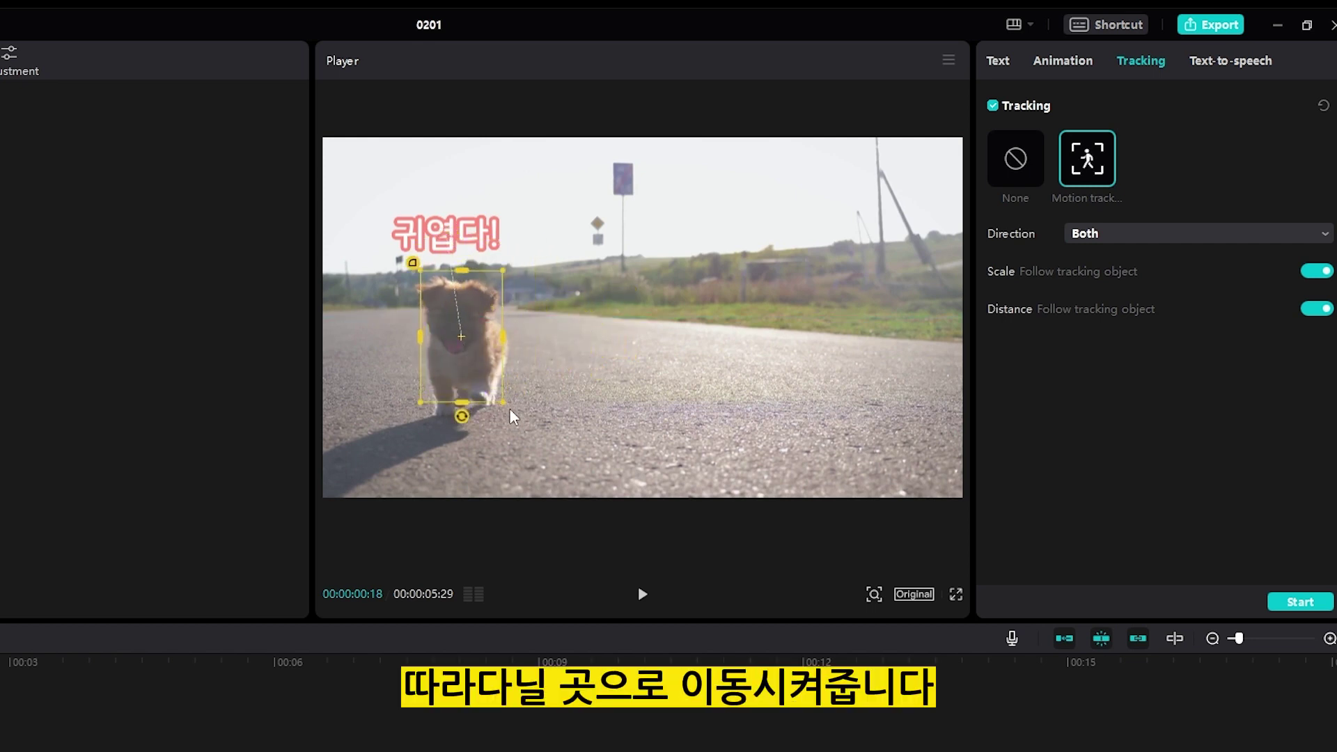
{"action": "left_click_drag", "start_coordinate": [512, 413], "coordinate": [469, 320]}
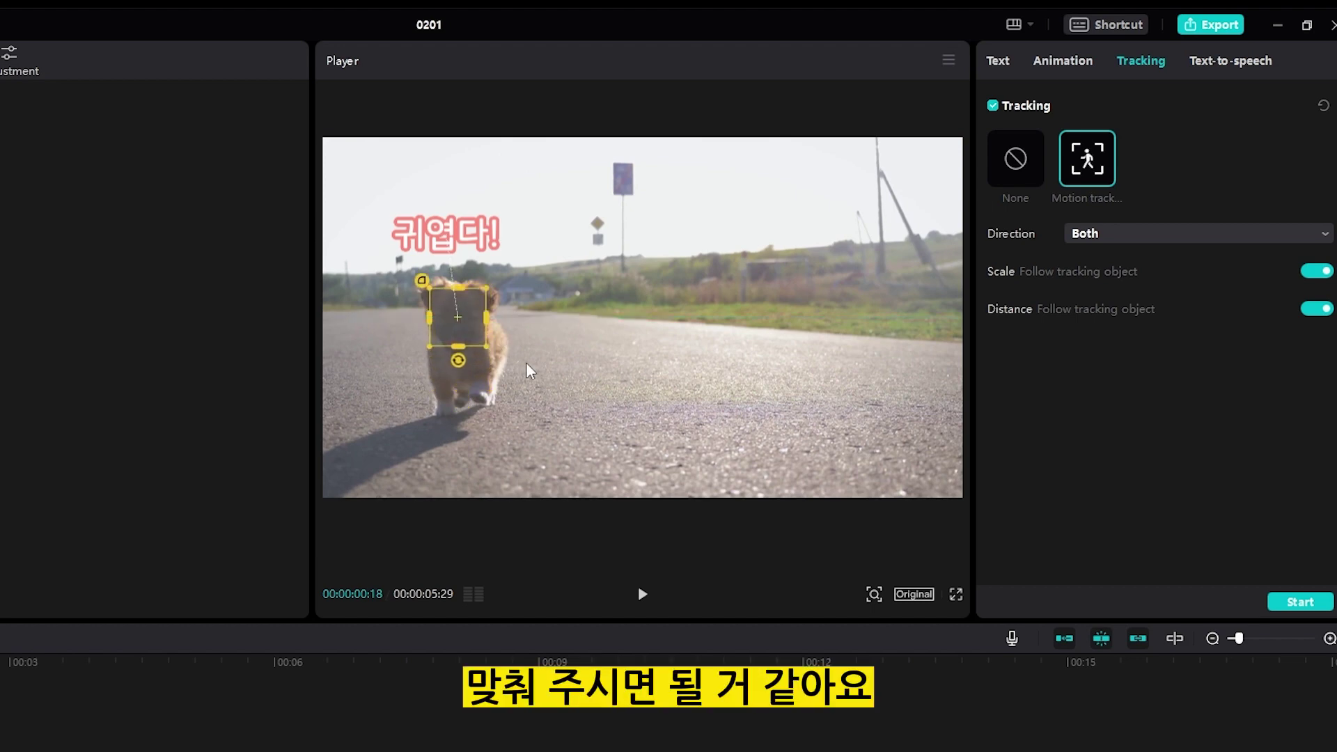
{"action": "left_click_drag", "start_coordinate": [491, 348], "coordinate": [465, 319]}
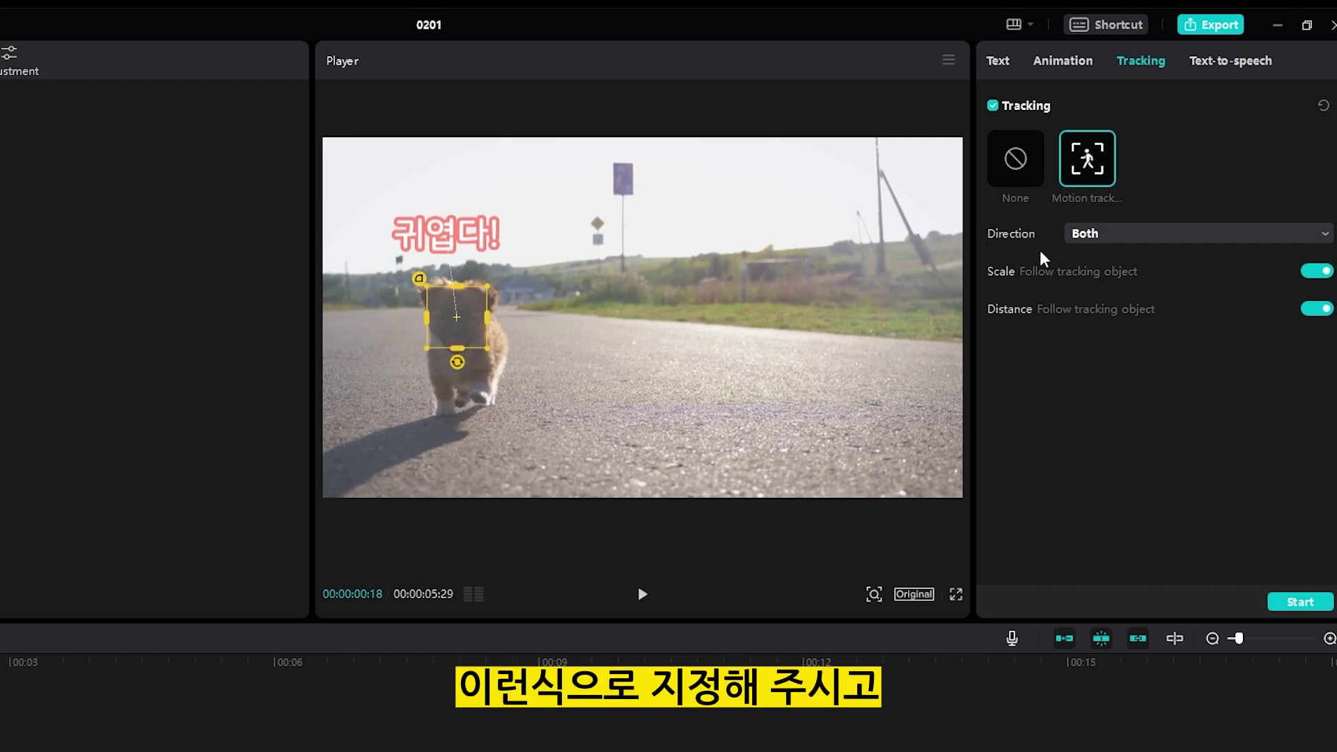
Step: Keep the tracking direction at Both and start tracking the puppy's face for the text
{"action": "left_click", "coordinate": [1184, 237]}
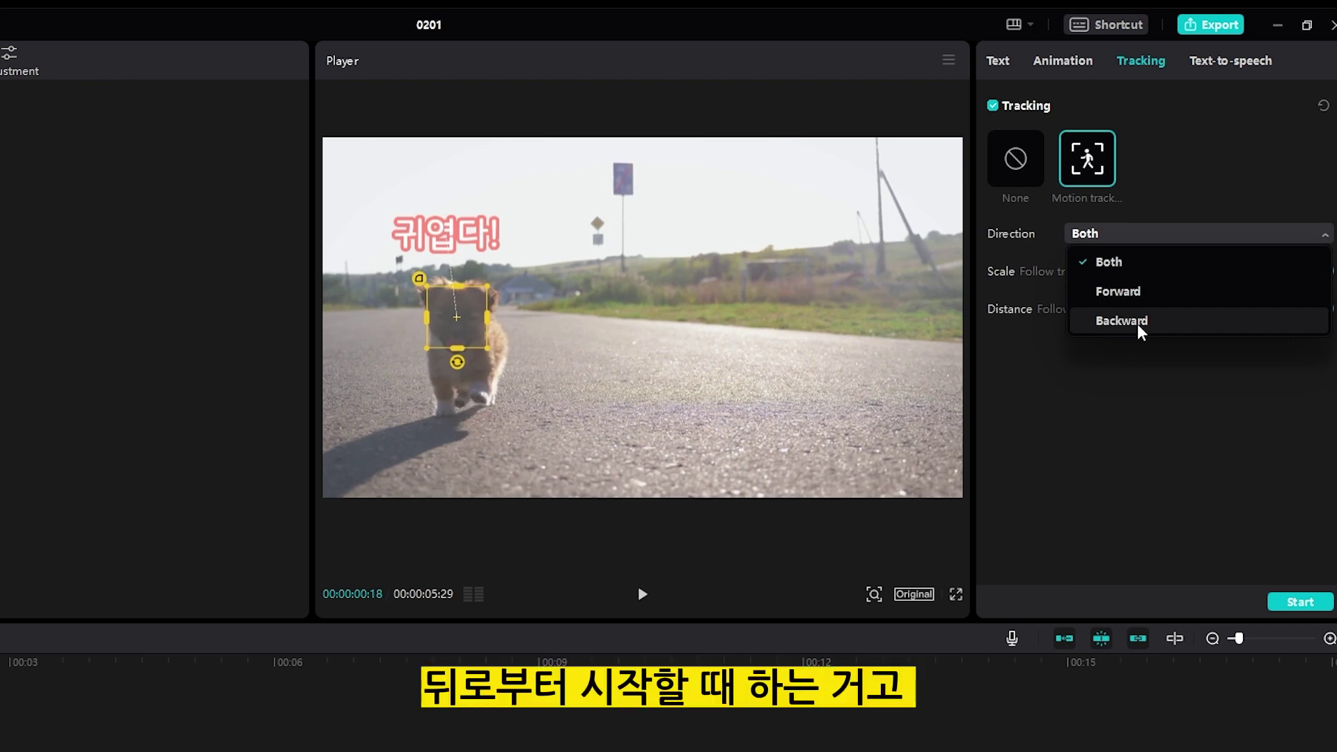
{"action": "left_click", "coordinate": [1153, 272]}
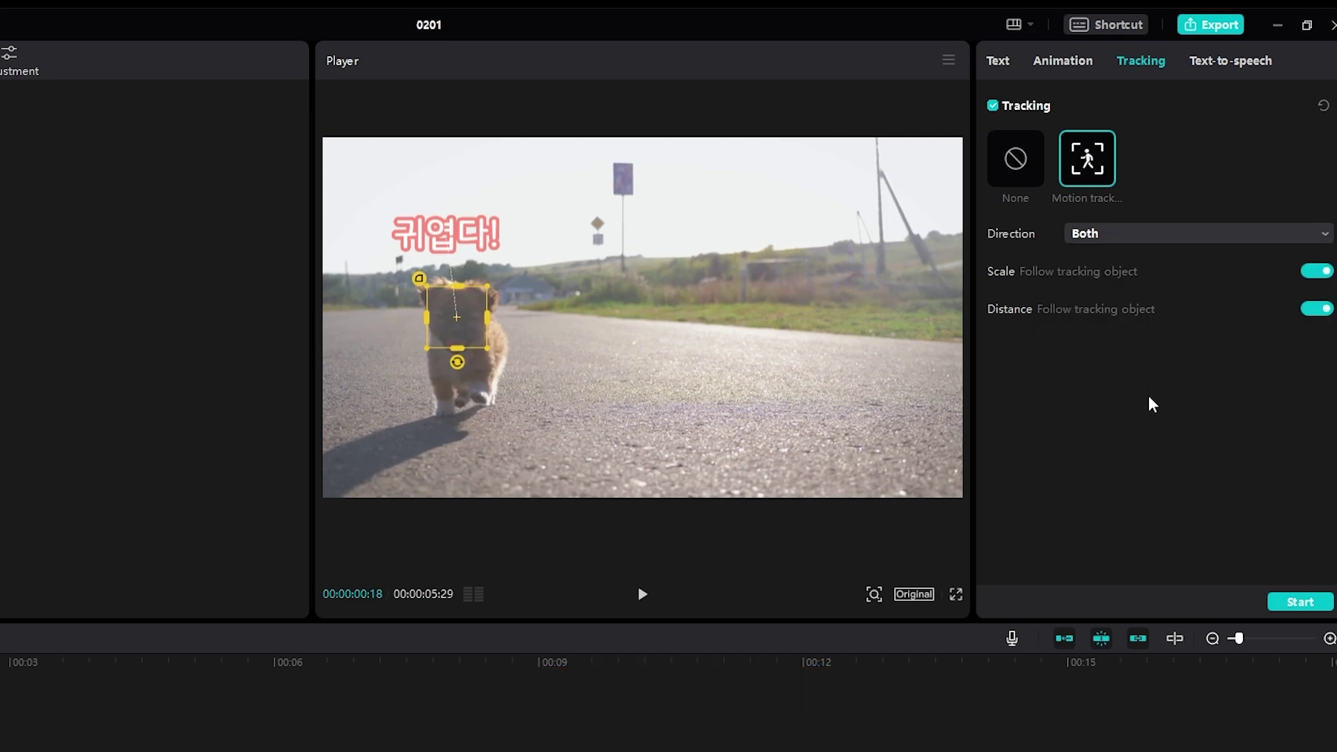
{"action": "left_click", "coordinate": [1302, 603]}
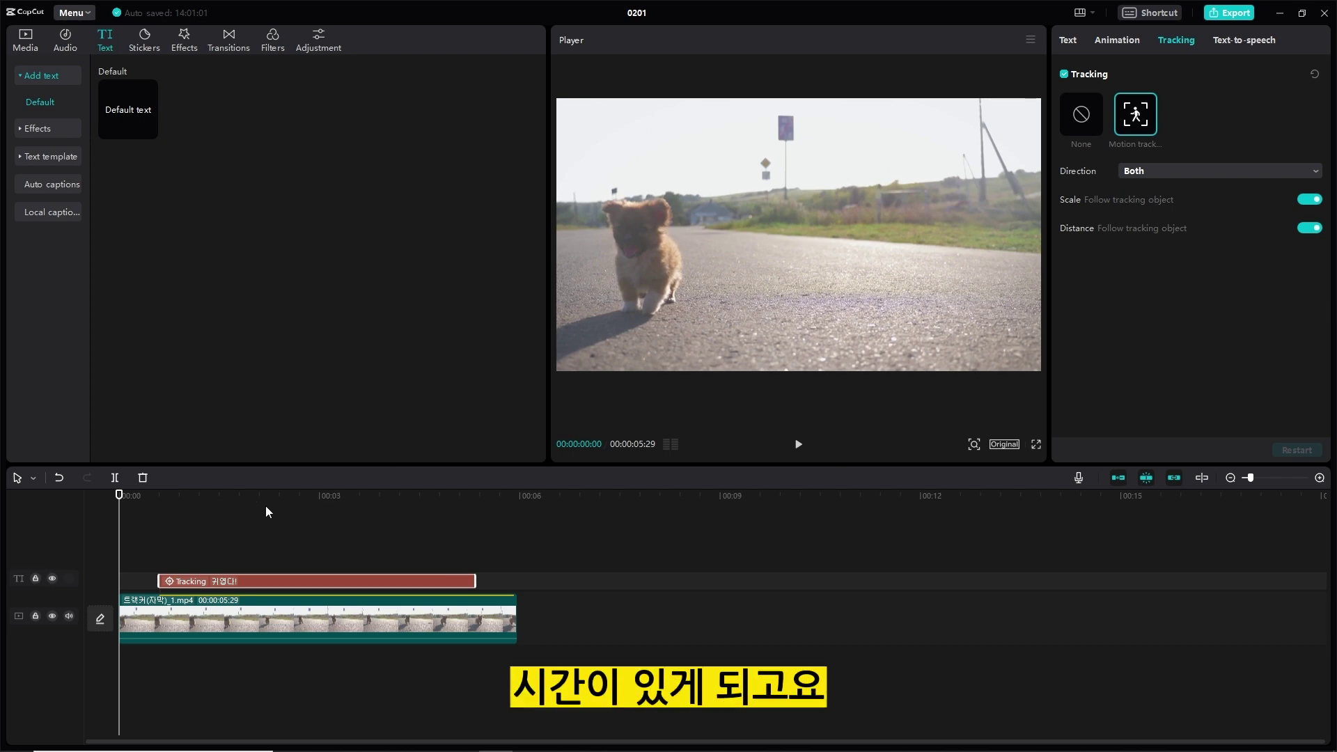
Step: Play the video from the beginning to check how the text follows the puppy
{"action": "left_click", "coordinate": [221, 519]}
{"action": "left_click", "coordinate": [121, 541]}
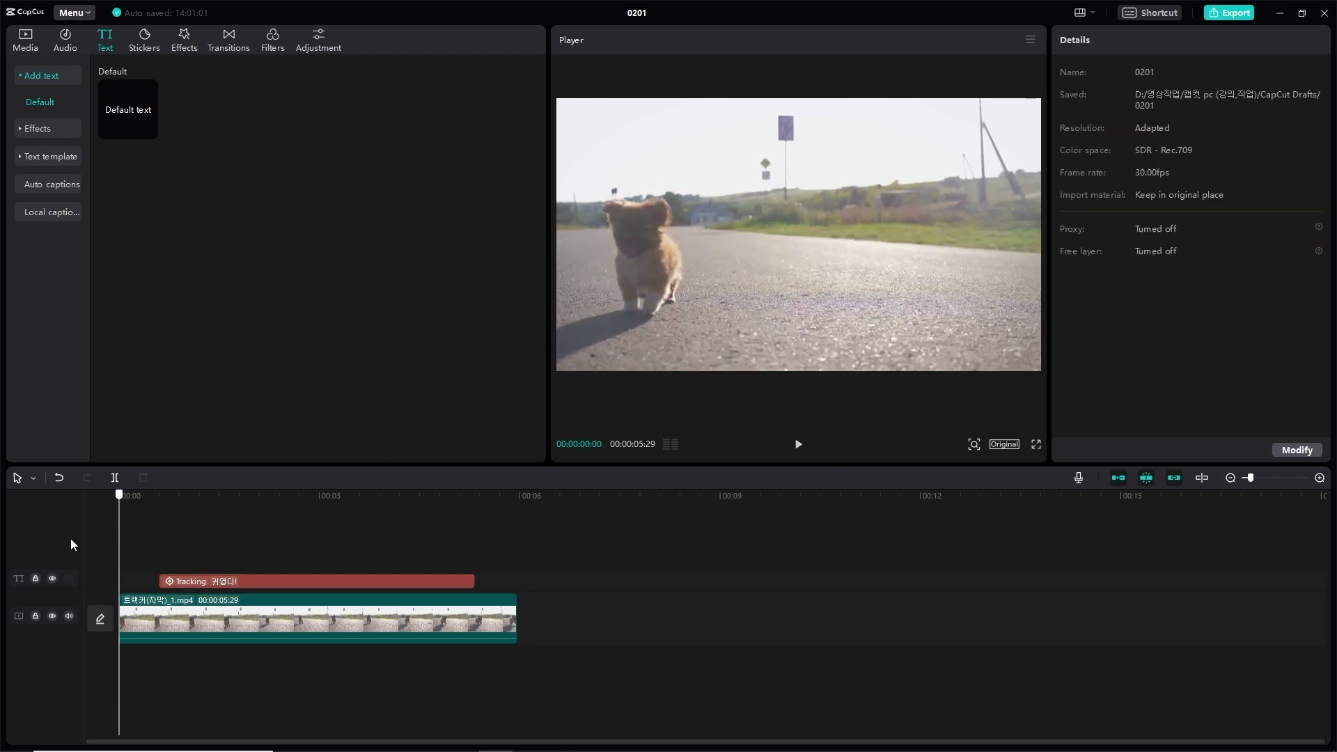
{"action": "key", "text": "space"}
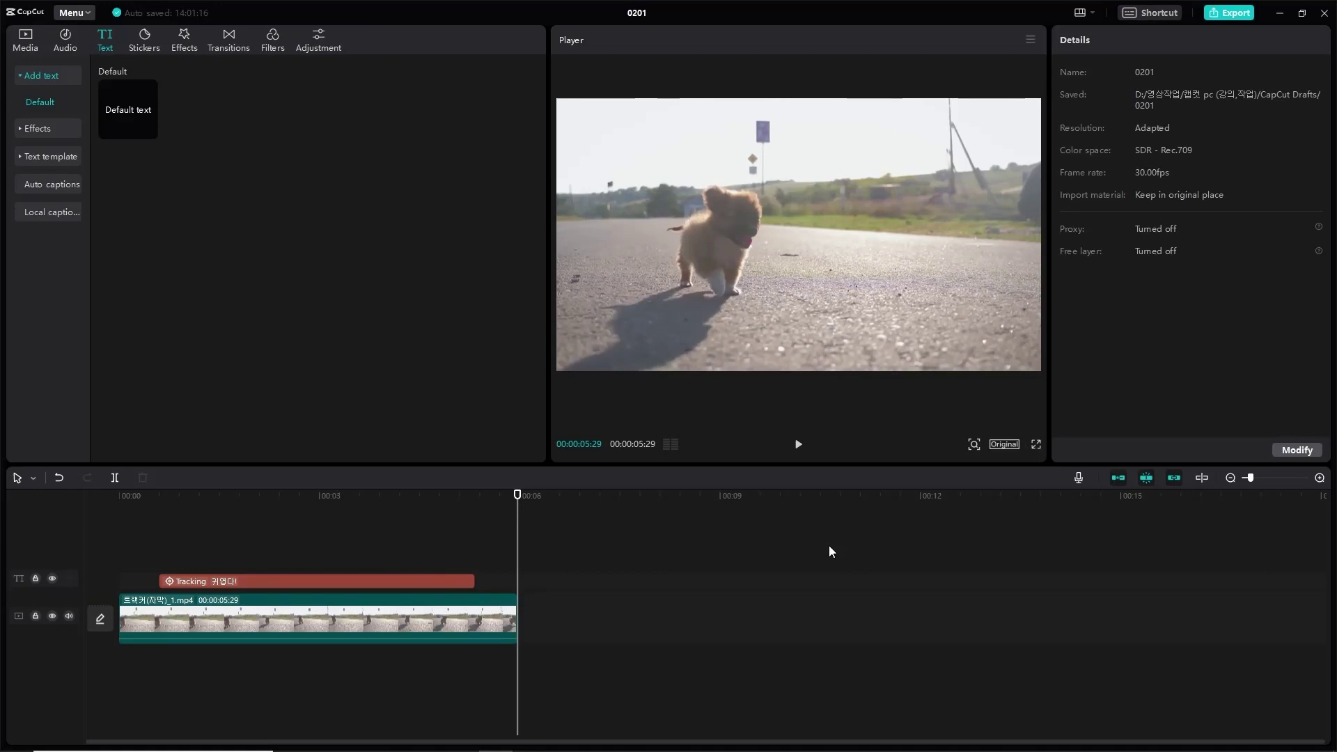
Step: Return the playhead to the start and delete the tracked "귀엽다!" text clip
{"action": "left_click", "coordinate": [432, 581]}
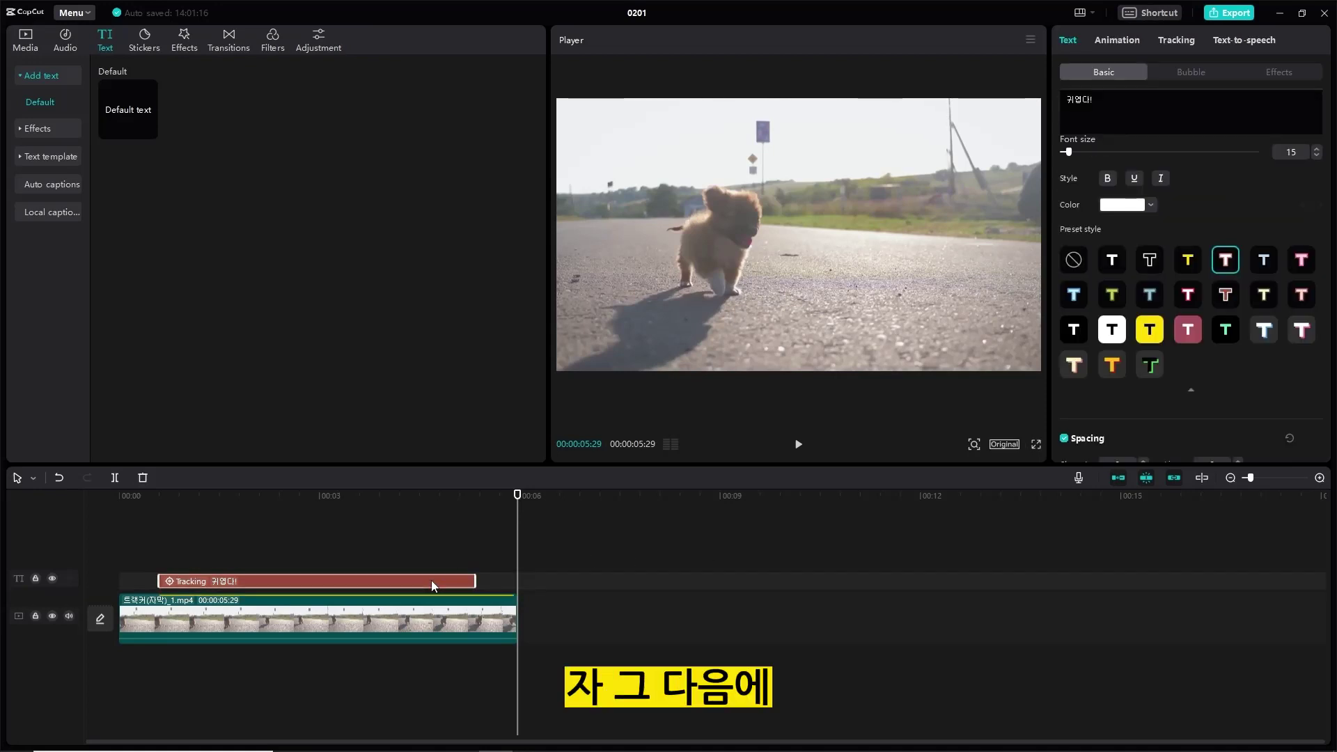
{"action": "key", "text": "Home"}
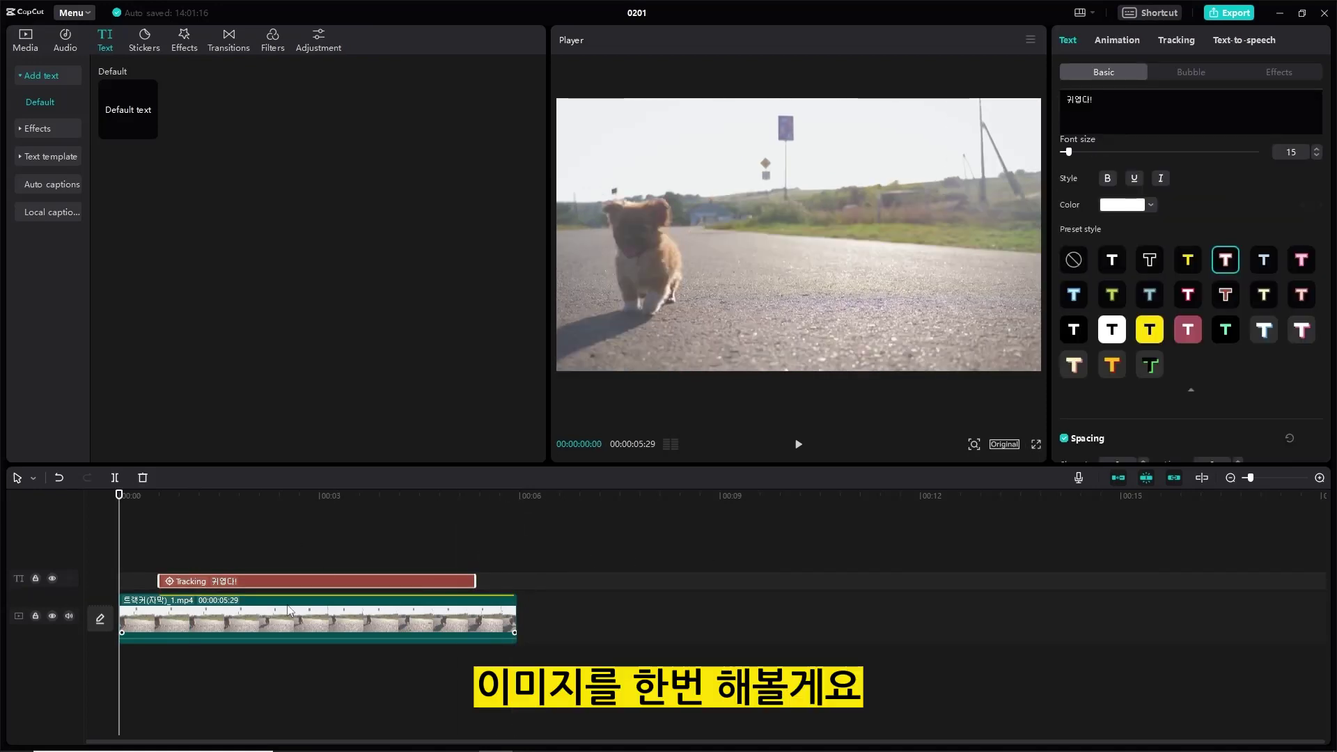
{"action": "key", "text": "Delete"}
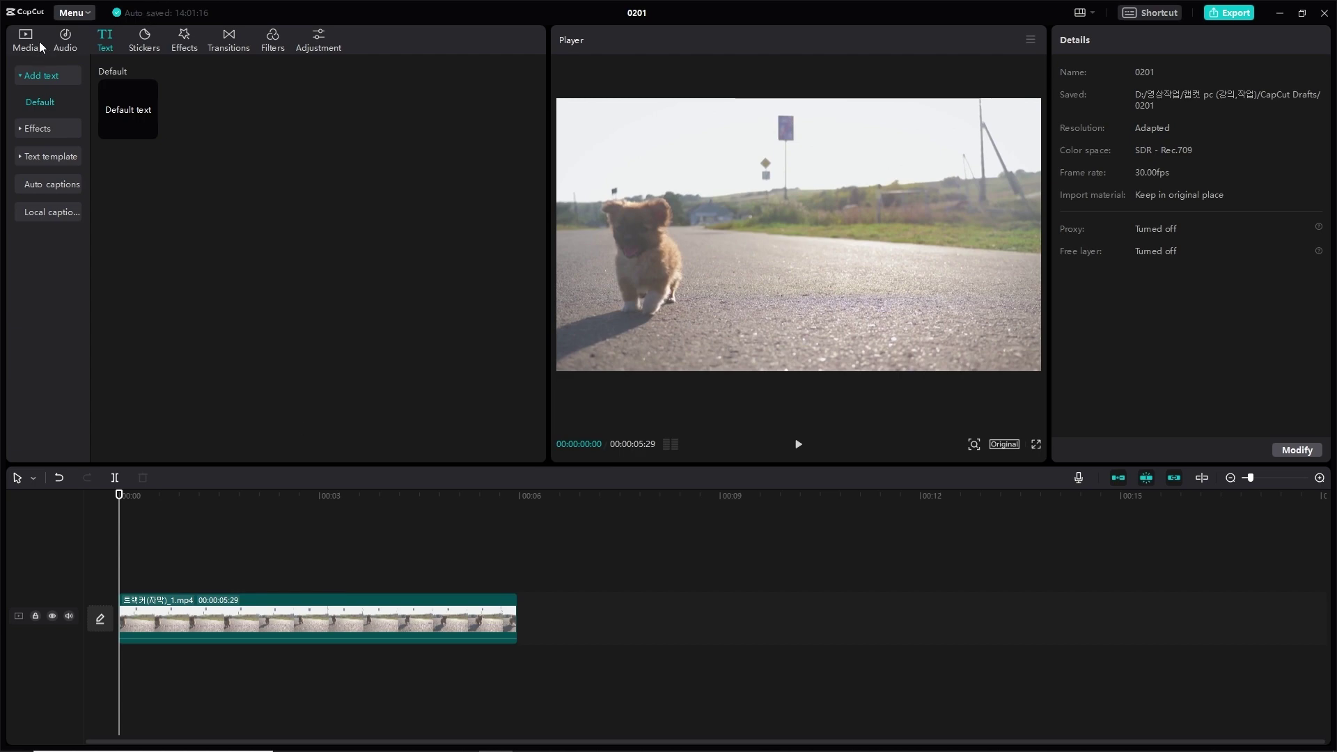
Step: Add the red exclamation mark character from the Trending stickers above the video at the start of the timeline
{"action": "left_click", "coordinate": [145, 40]}
{"action": "scroll", "coordinate": [249, 235], "scroll_direction": "down", "scroll_amount": 6}
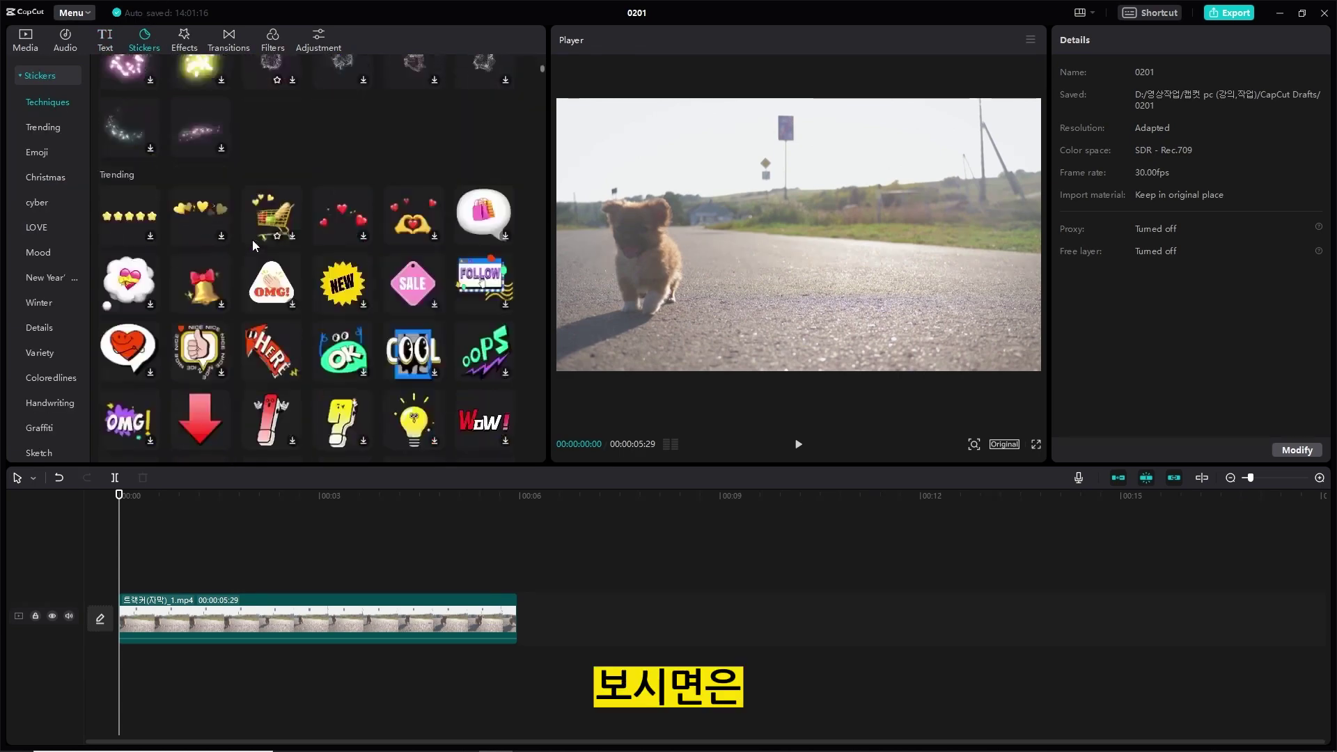
{"action": "scroll", "coordinate": [252, 239], "scroll_direction": "down", "scroll_amount": 5}
{"action": "scroll", "coordinate": [241, 264], "scroll_direction": "up", "scroll_amount": 3}
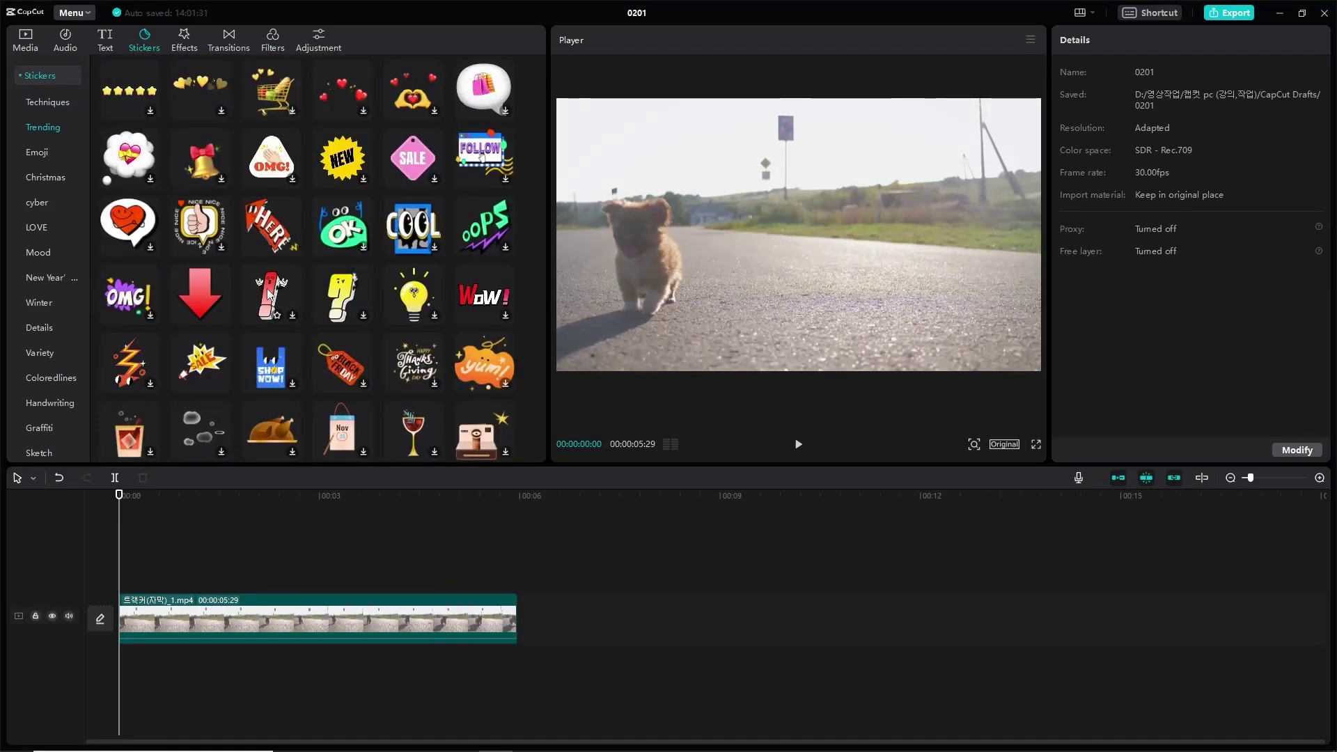
{"action": "left_click_drag", "start_coordinate": [258, 296], "coordinate": [125, 583]}
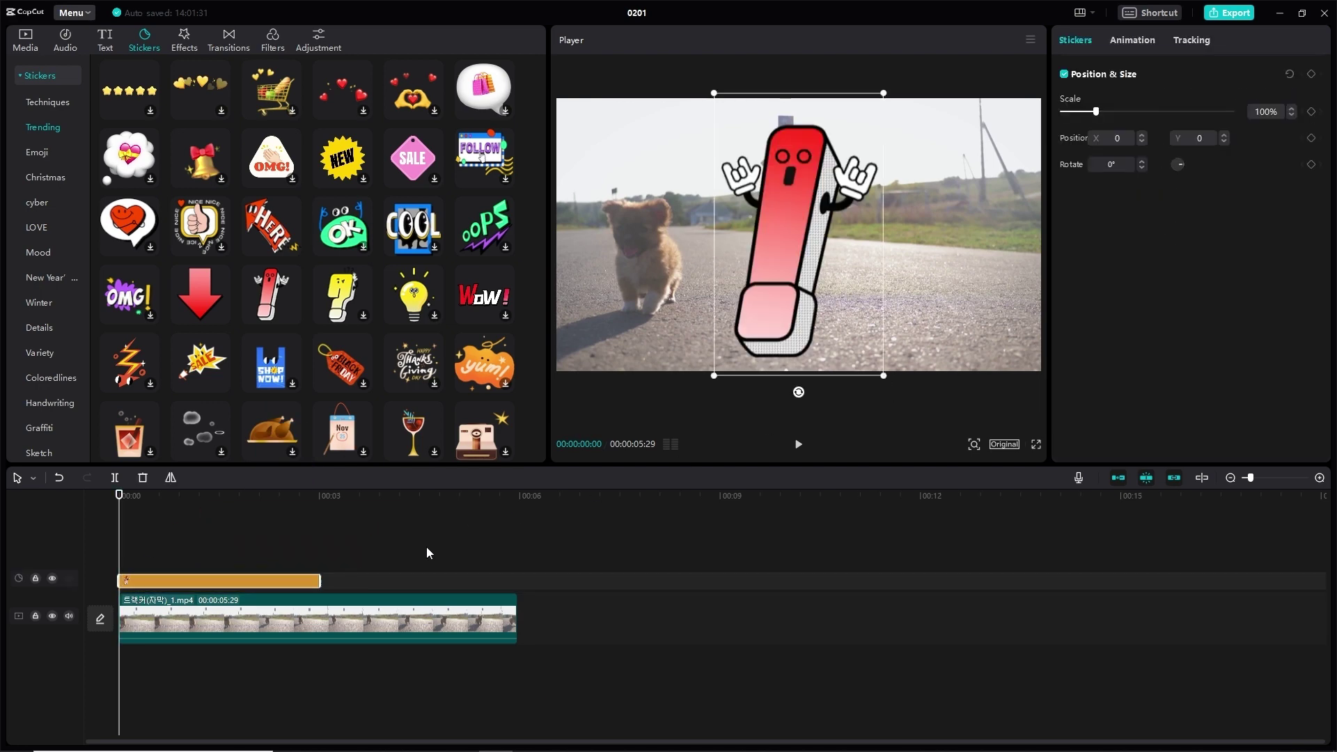
Step: Trim the exclamation mark sticker to run from 00:00:00:14 to about 5 seconds, and shrink it to 27% above the puppy's head
{"action": "left_click_drag", "start_coordinate": [319, 580], "coordinate": [465, 587]}
{"action": "left_click_drag", "start_coordinate": [120, 581], "coordinate": [149, 581]}
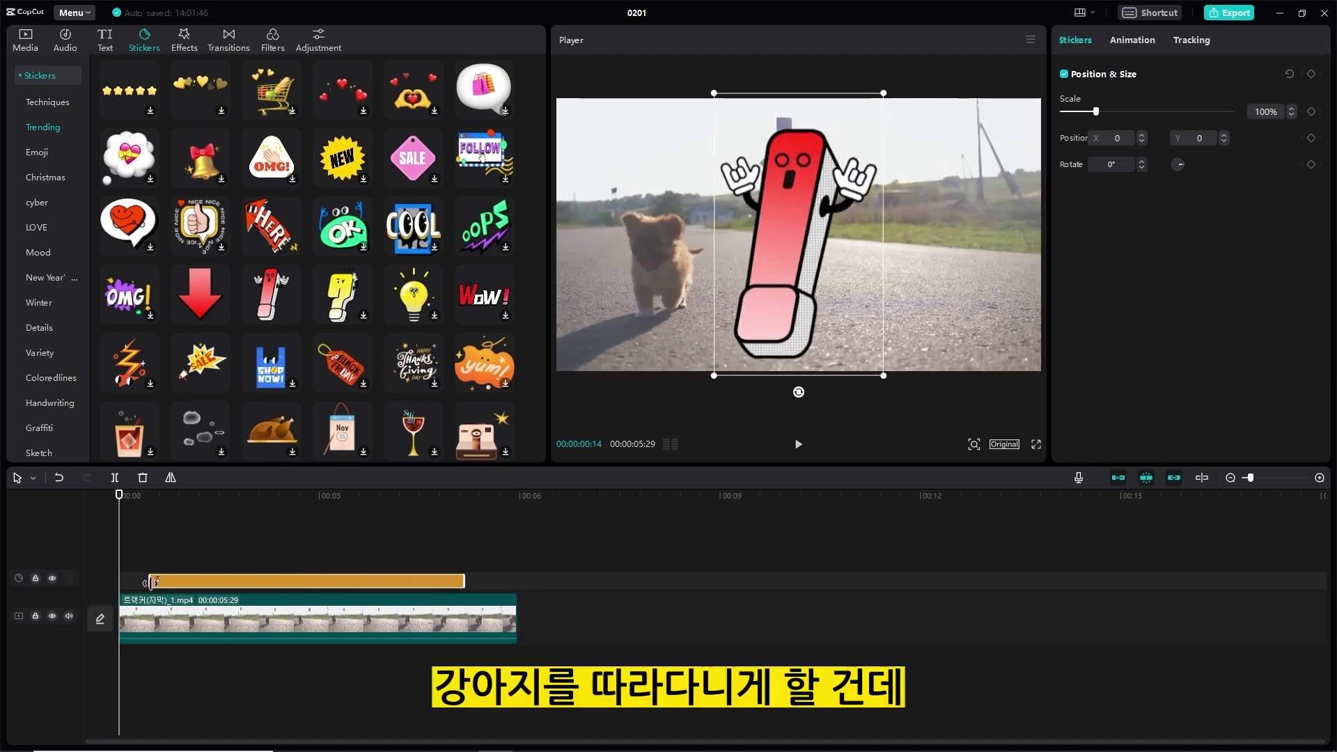
{"action": "left_click", "coordinate": [150, 497]}
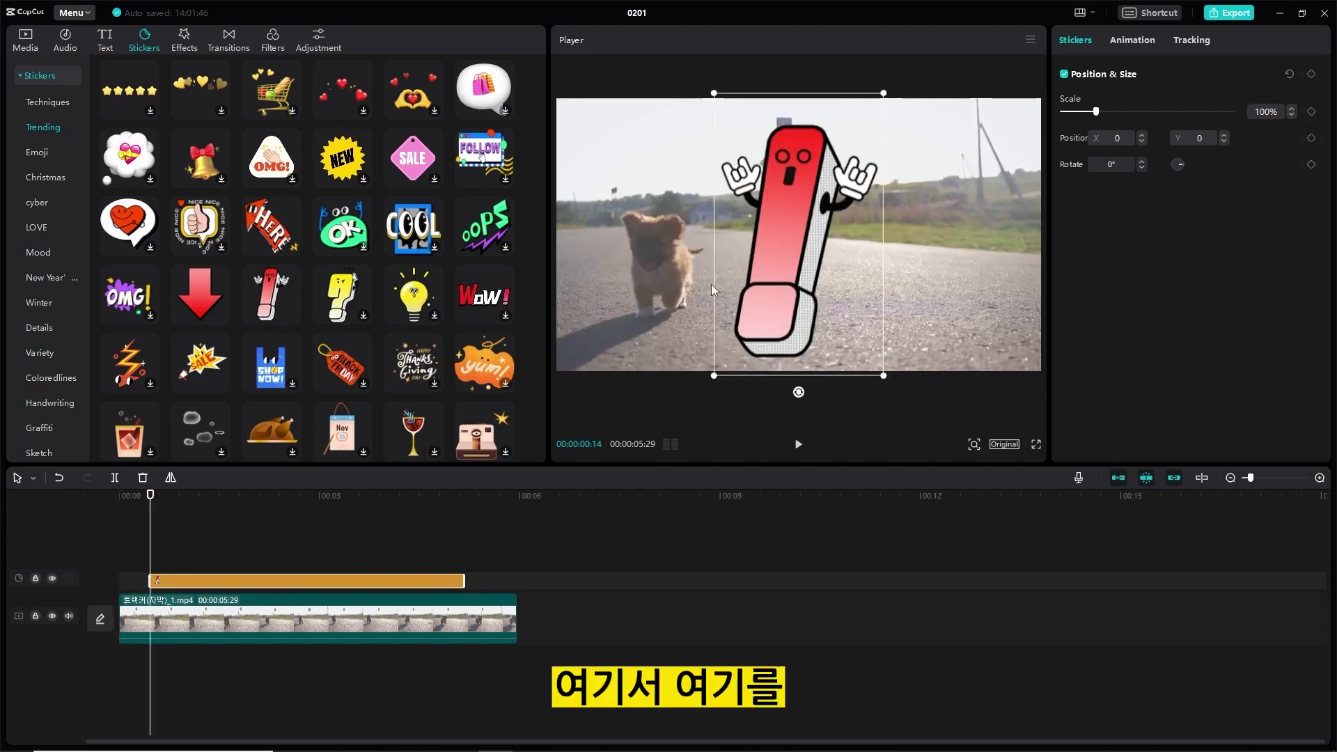
{"action": "left_click_drag", "start_coordinate": [884, 377], "coordinate": [662, 190]}
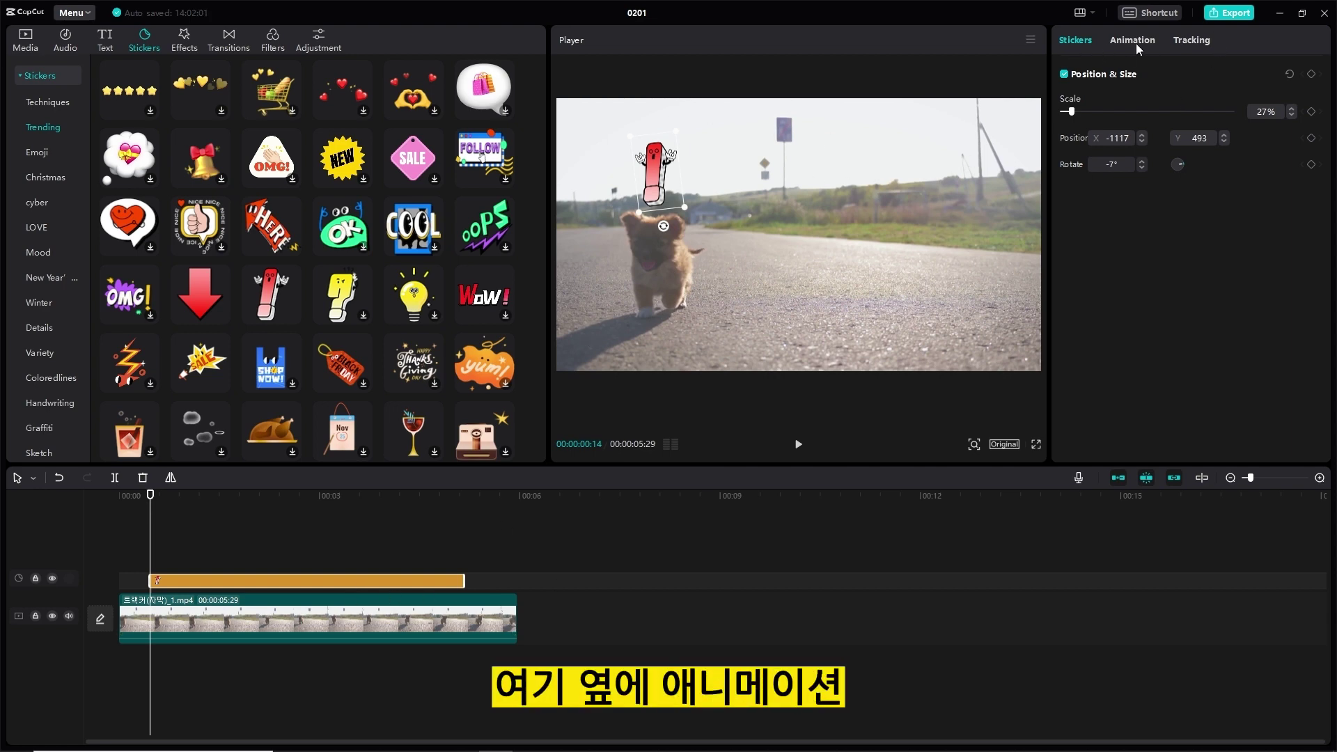
Step: Apply motion tracking to the sticker with the tracking box fitted around the puppy, keep the direction at Both, and start tracking
{"action": "left_click", "coordinate": [1212, 40]}
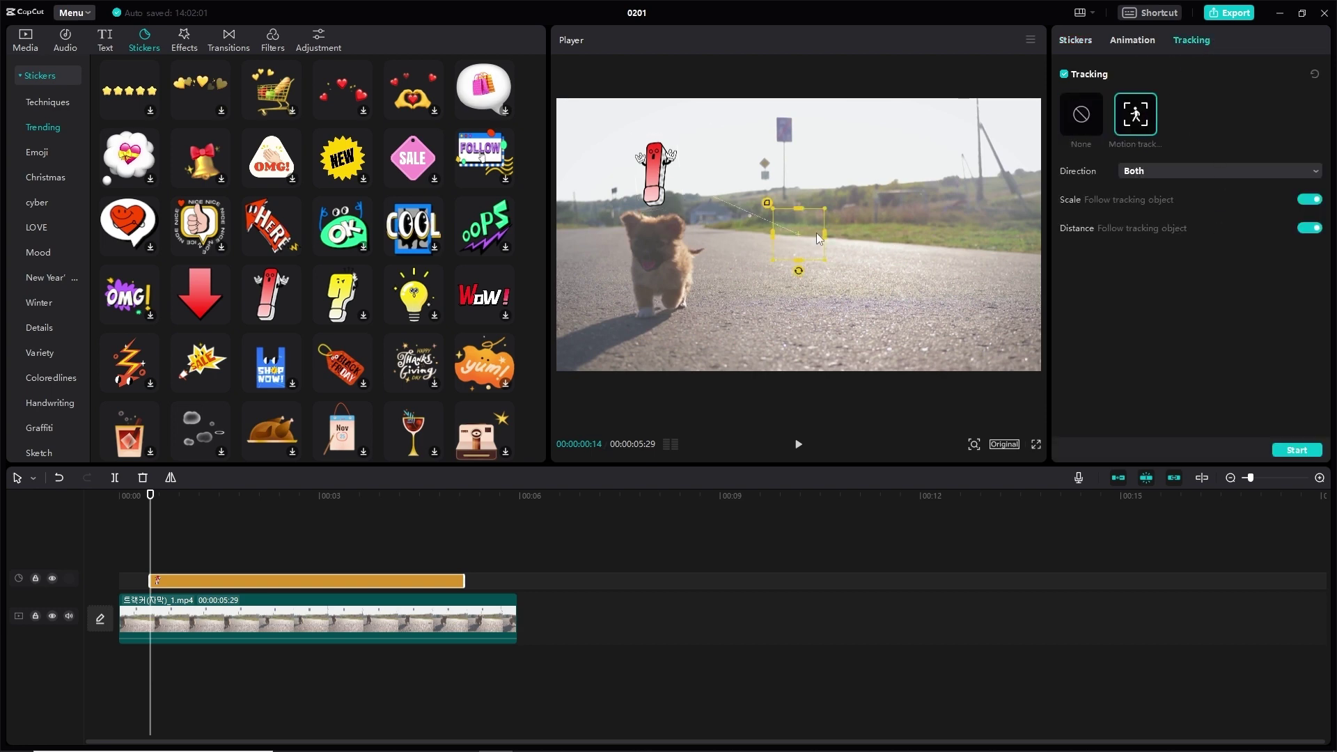
{"action": "left_click_drag", "start_coordinate": [800, 234], "coordinate": [678, 249]}
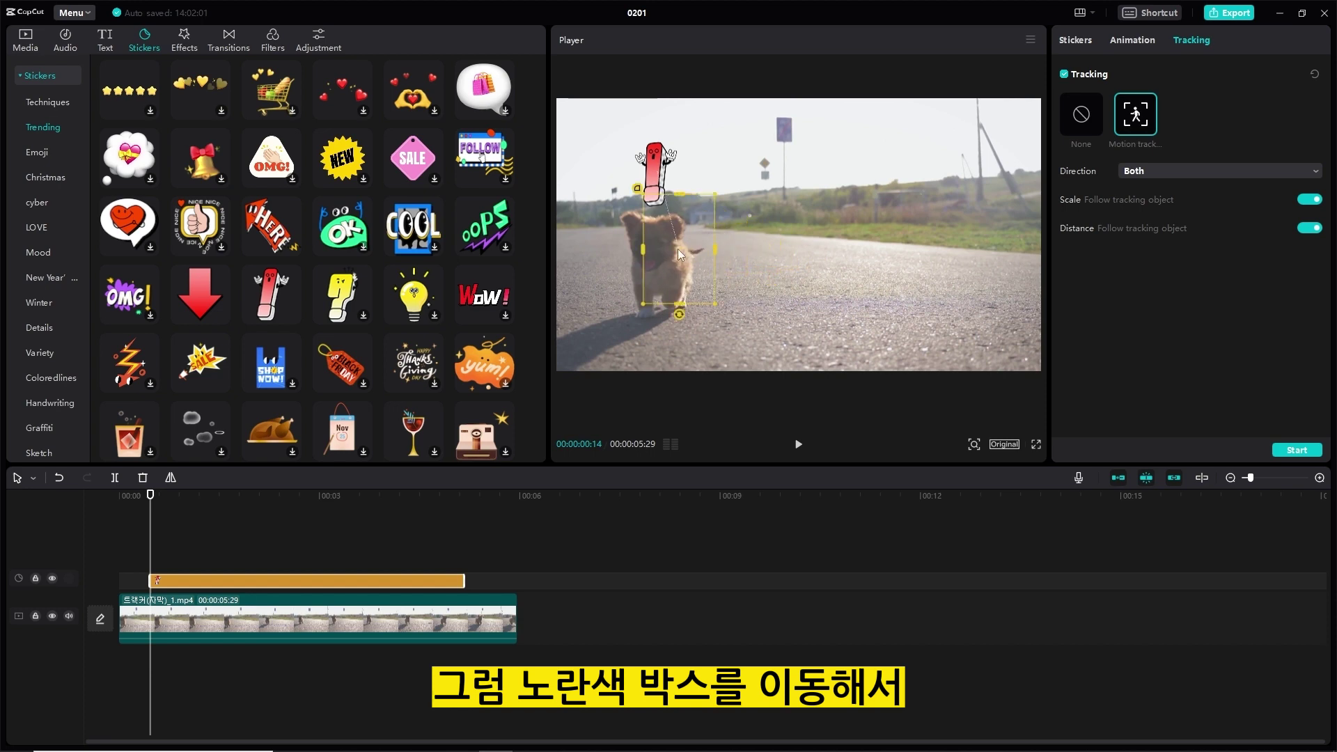
{"action": "left_click_drag", "start_coordinate": [692, 318], "coordinate": [656, 217]}
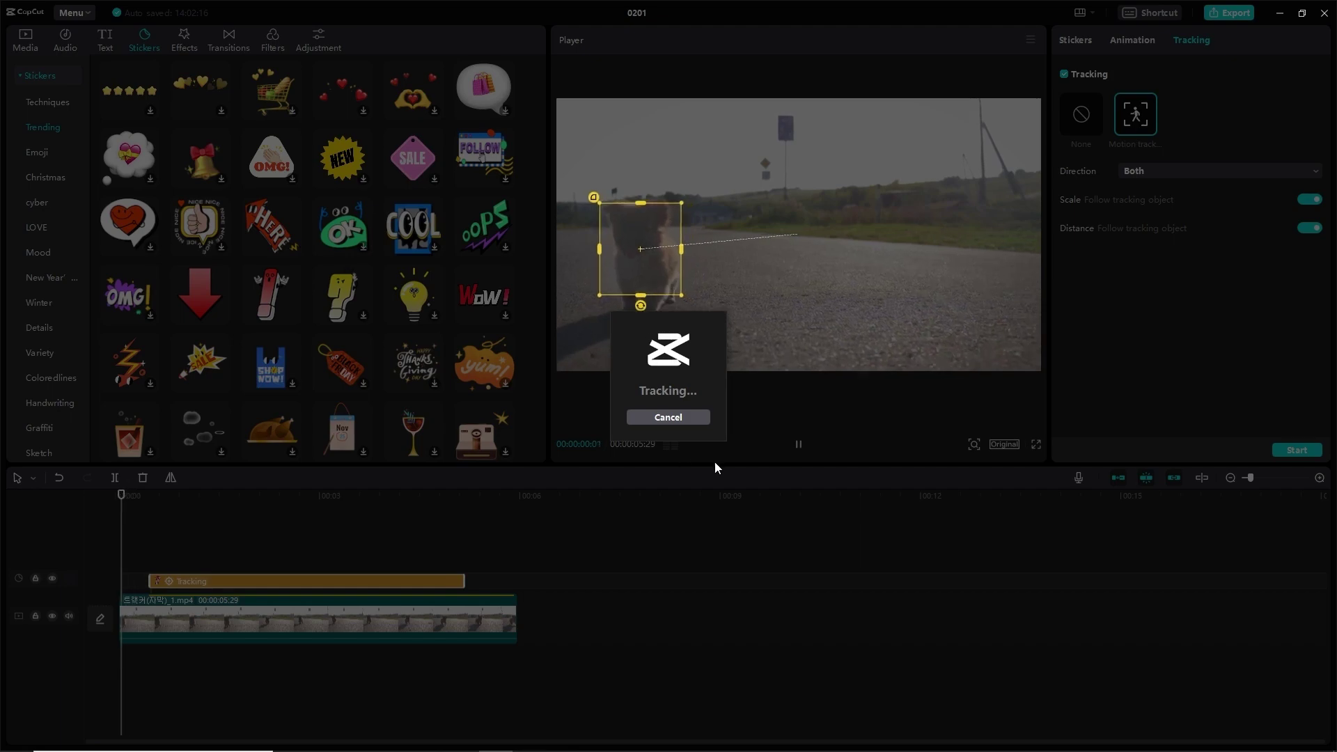
Step: Play the video from the beginning to check how the exclamation mark sticker follows the puppy
{"action": "key", "text": "space"}
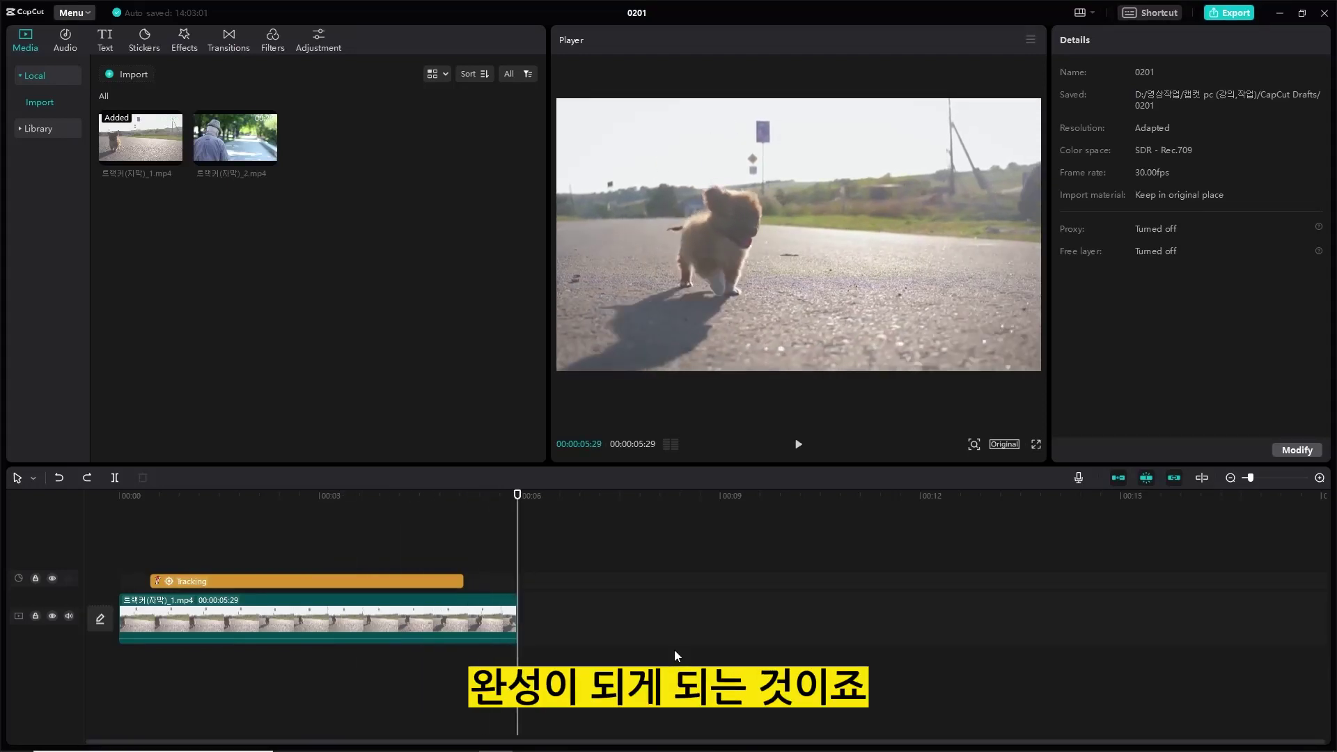
{"action": "left_click", "coordinate": [139, 549]}
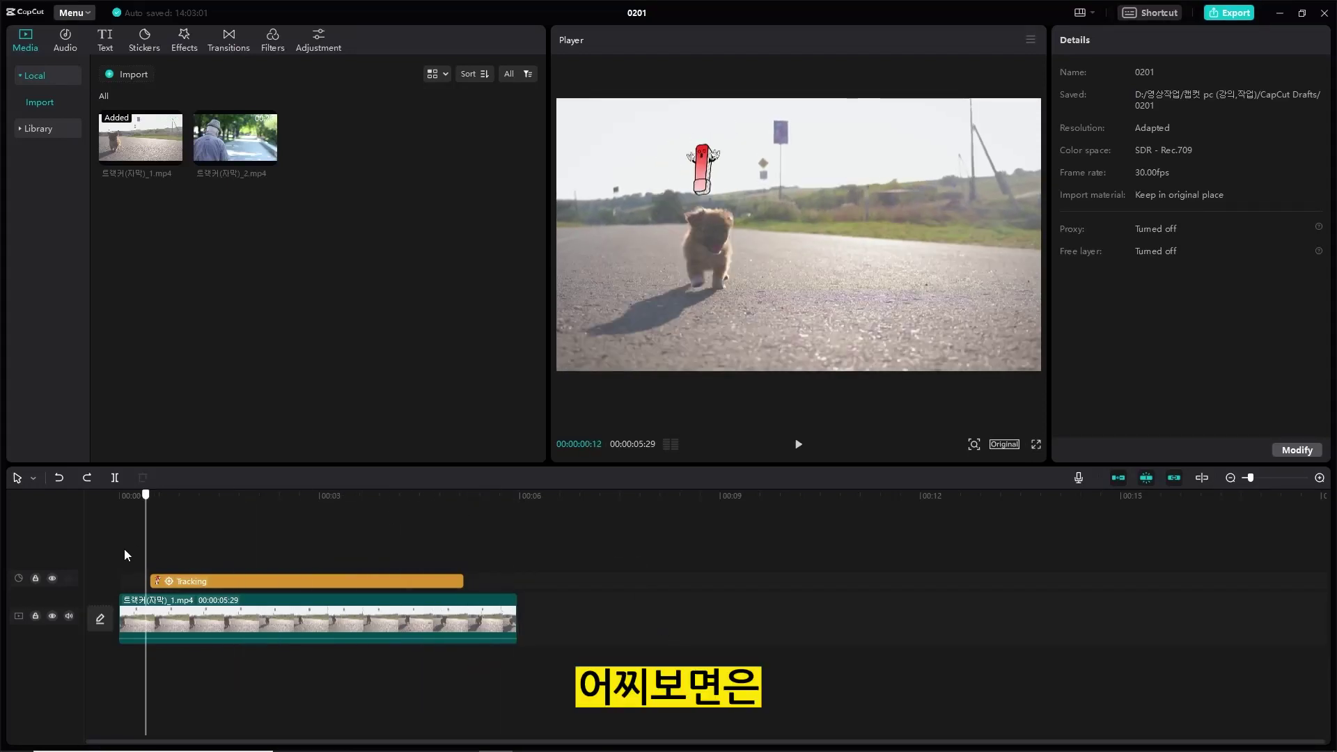
{"action": "left_click", "coordinate": [110, 553]}
{"action": "key", "text": "space"}
{"action": "key", "text": "space"}
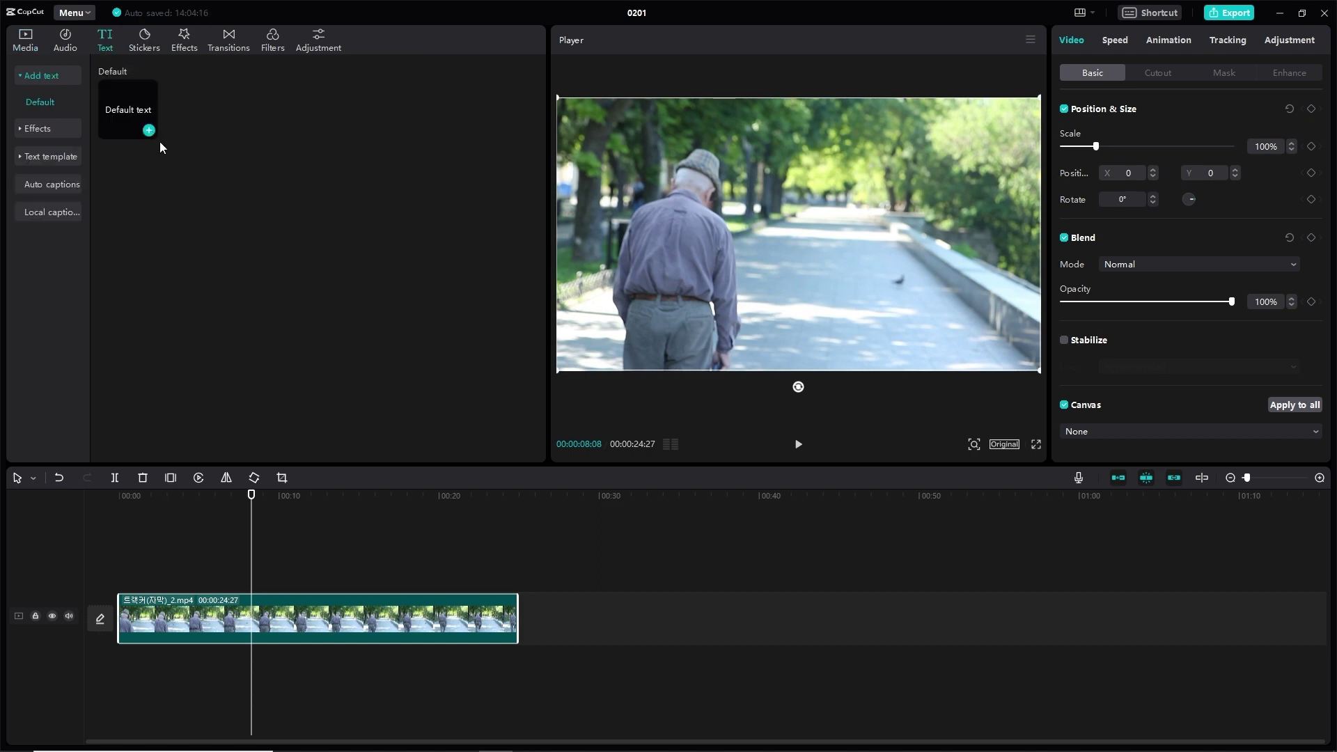
Step: Add a default text clip above the elderly man's video, running from 00:00:04:04 to about 16 seconds
{"action": "left_click", "coordinate": [149, 130]}
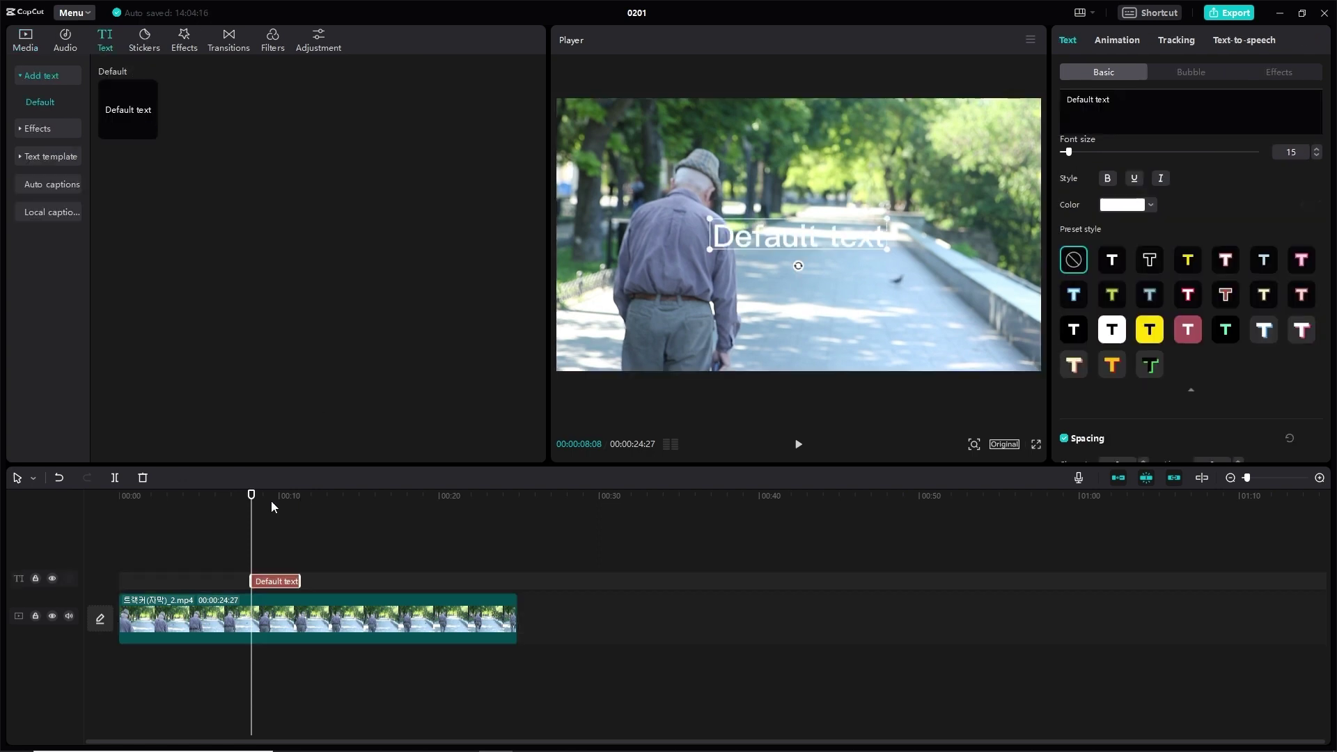
{"action": "left_click_drag", "start_coordinate": [250, 500], "coordinate": [185, 500]}
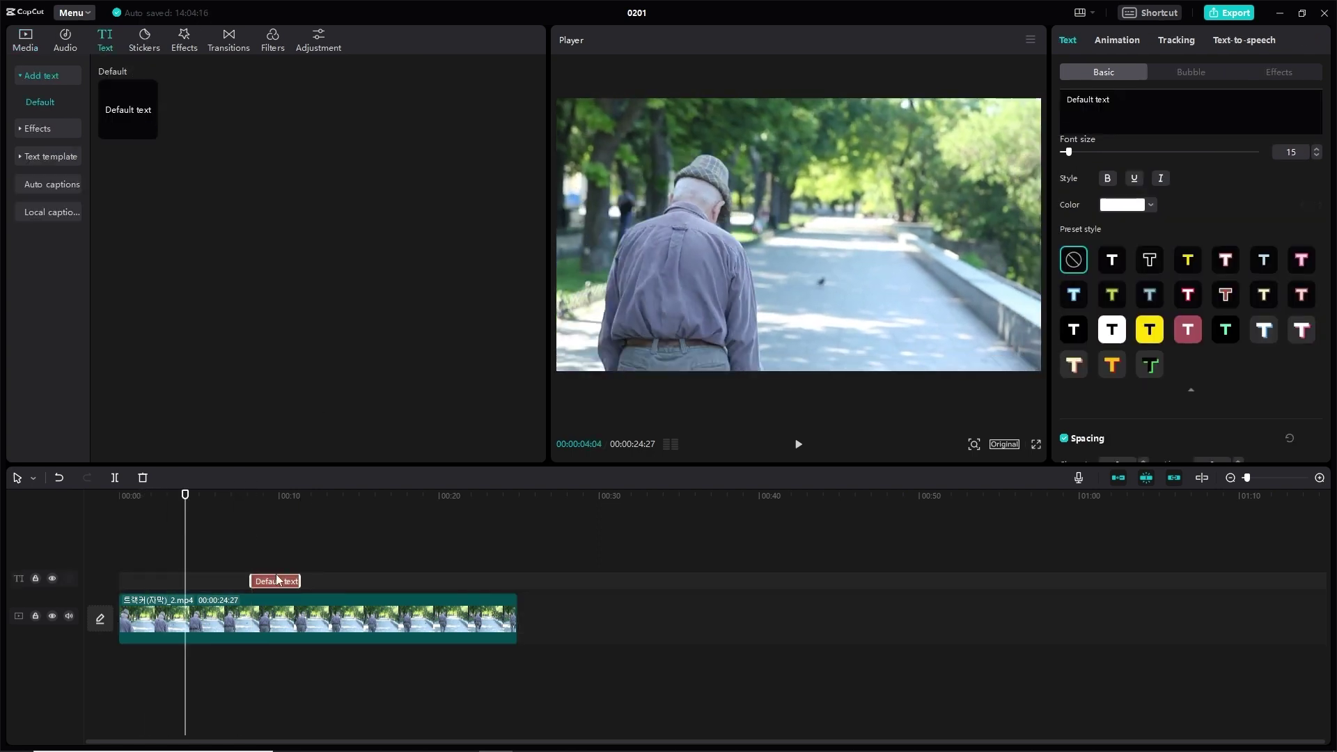
{"action": "left_click_drag", "start_coordinate": [276, 582], "coordinate": [385, 581]}
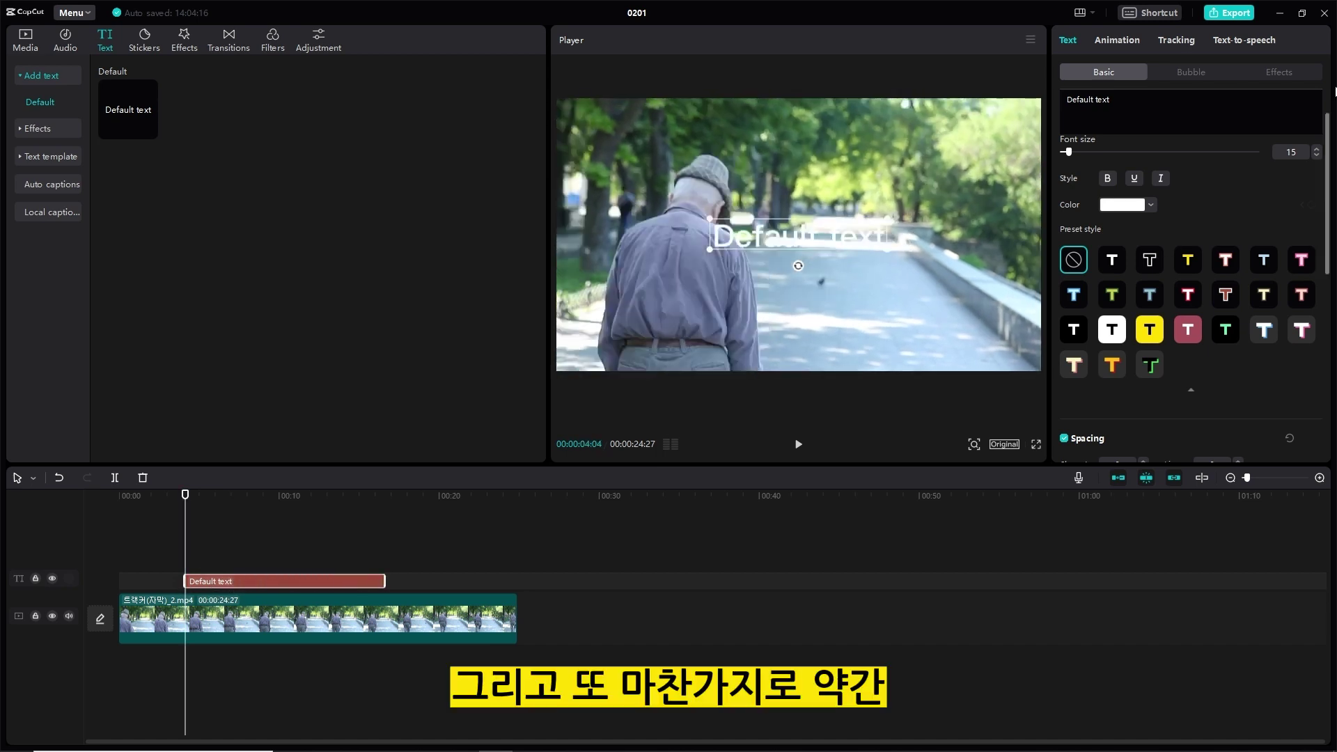
Step: Replace the default text with "인생의" on the first line and "쓸쓸함" on the second line
{"action": "triple_click", "coordinate": [1097, 102]}
{"action": "type", "text": "Tm"}
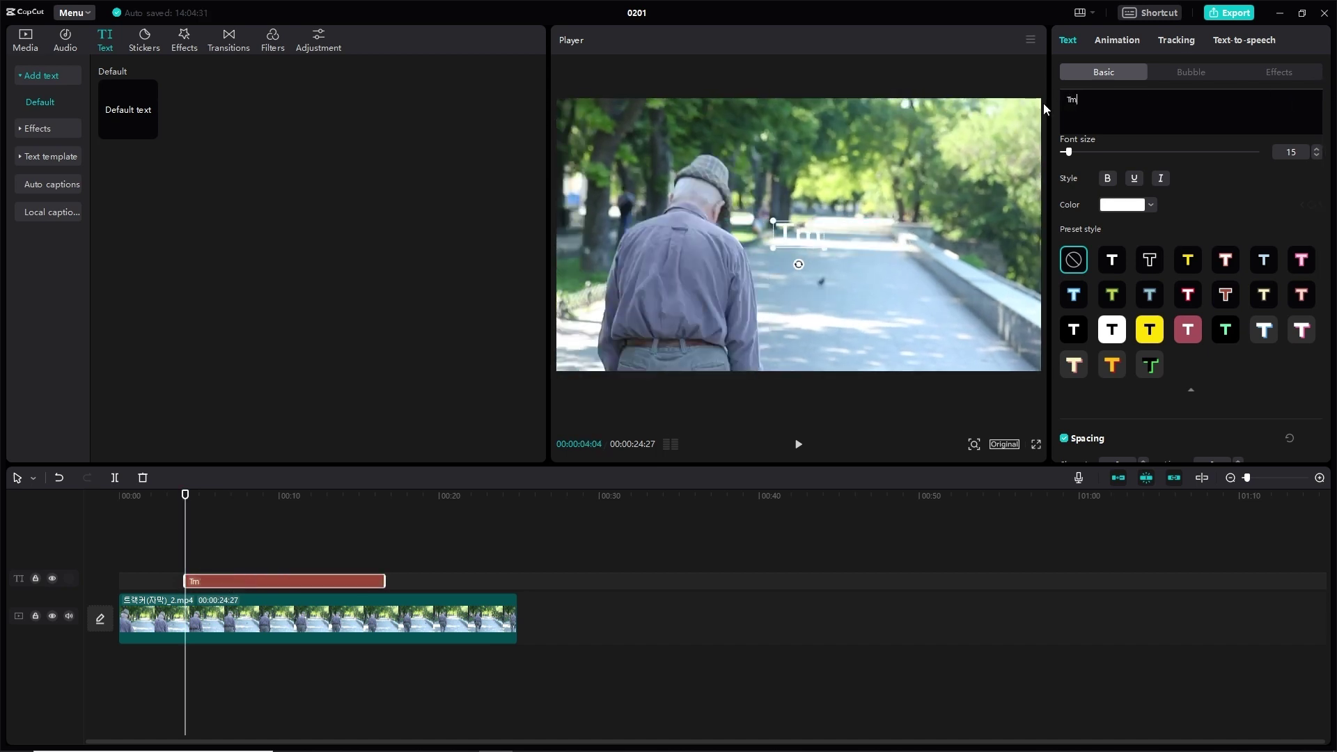
{"action": "type", "text": "f"}
{"action": "key", "text": "BackSpace"}
{"action": "key", "text": "BackSpace"}
{"action": "key", "text": "BackSpace"}
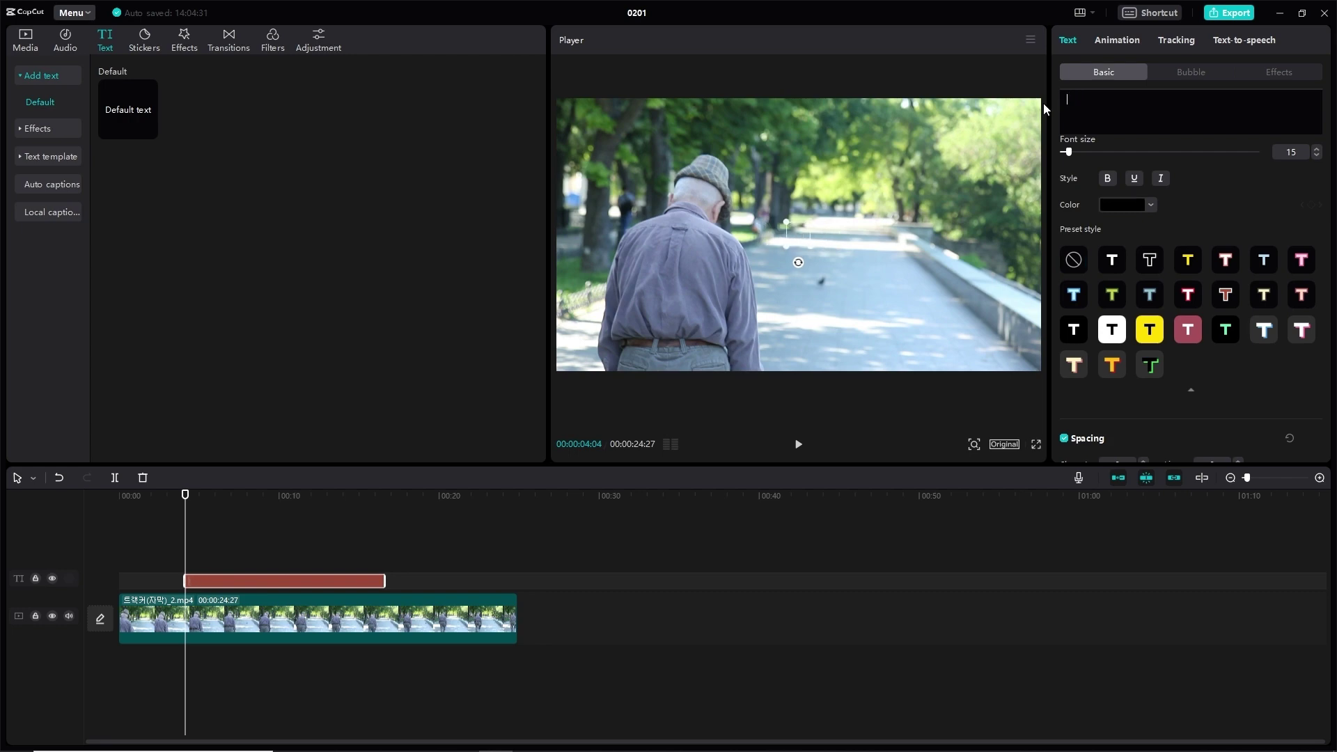
{"action": "type", "text": "인생의"}
{"action": "key", "text": "Return"}
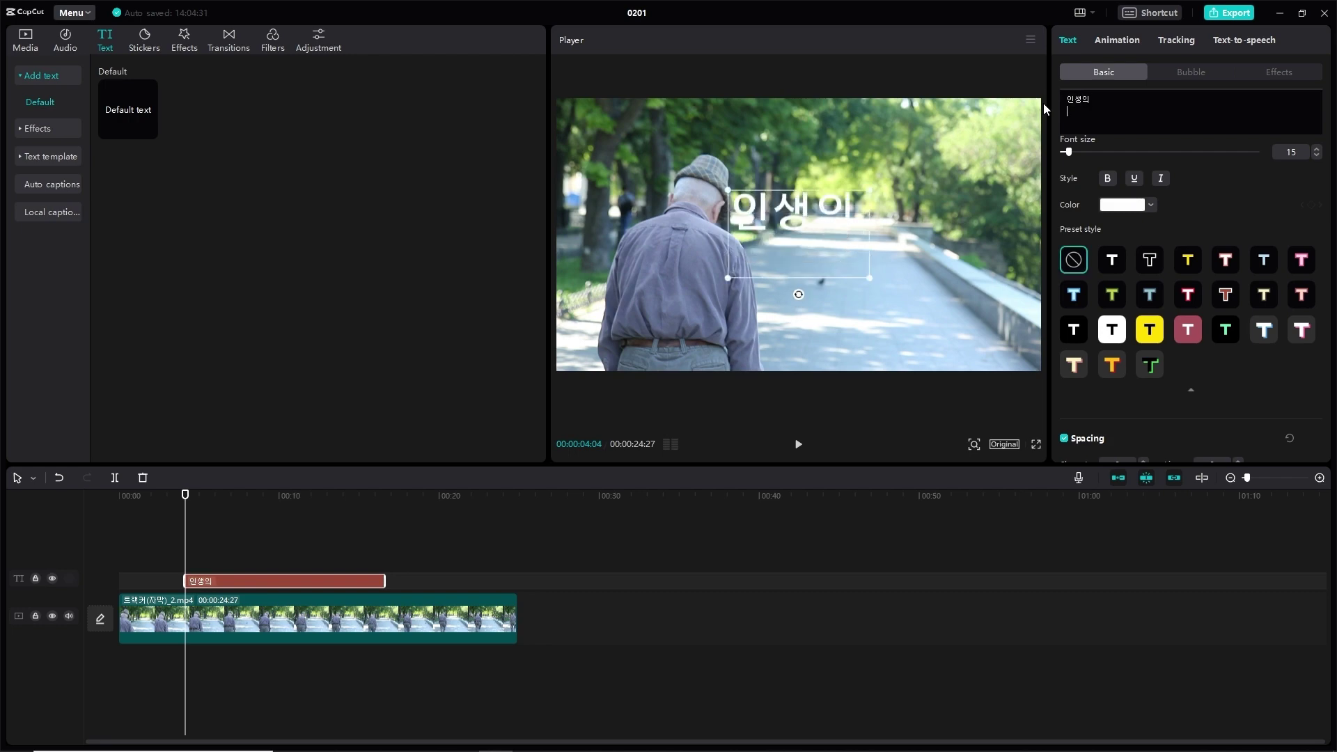
{"action": "type", "text": "쓸쓸함"}
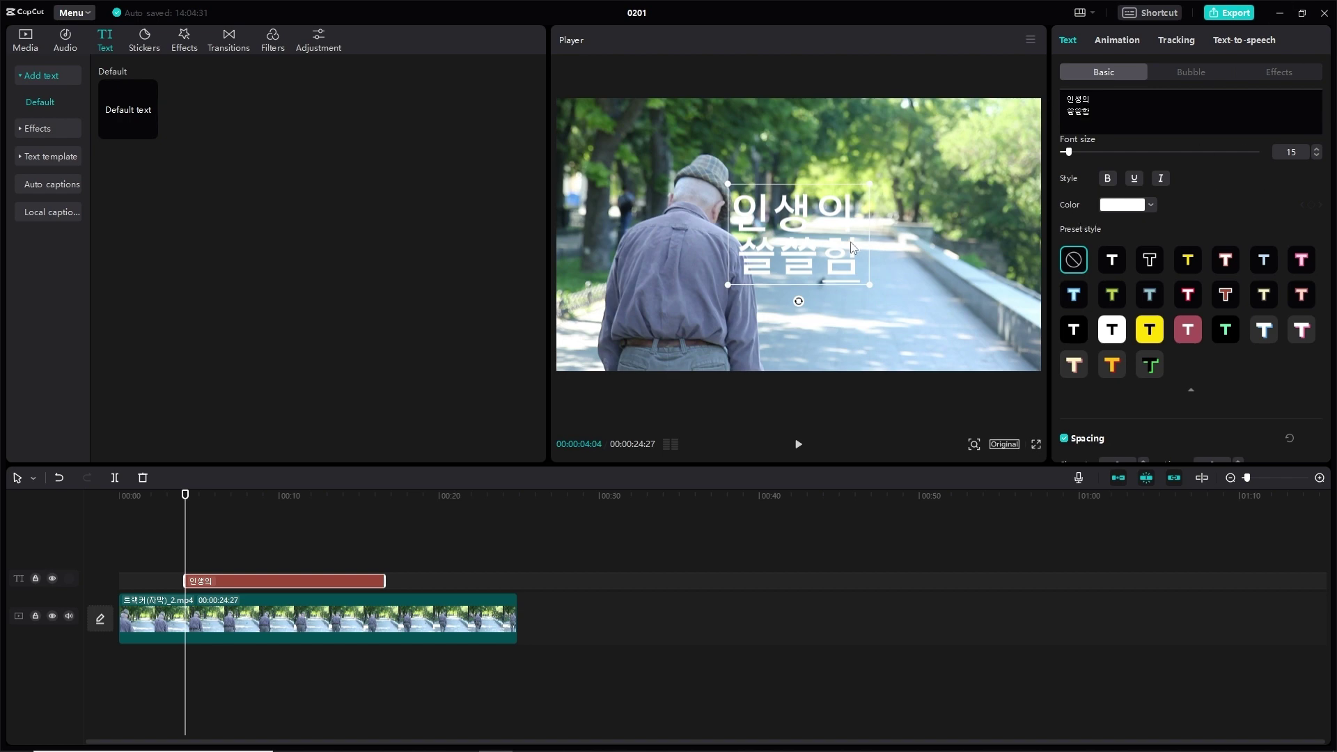
Step: Place the two-line text on the man's back, apply the muted light-blue outlined preset style, and shrink it slightly to fit
{"action": "left_click_drag", "start_coordinate": [846, 247], "coordinate": [685, 294]}
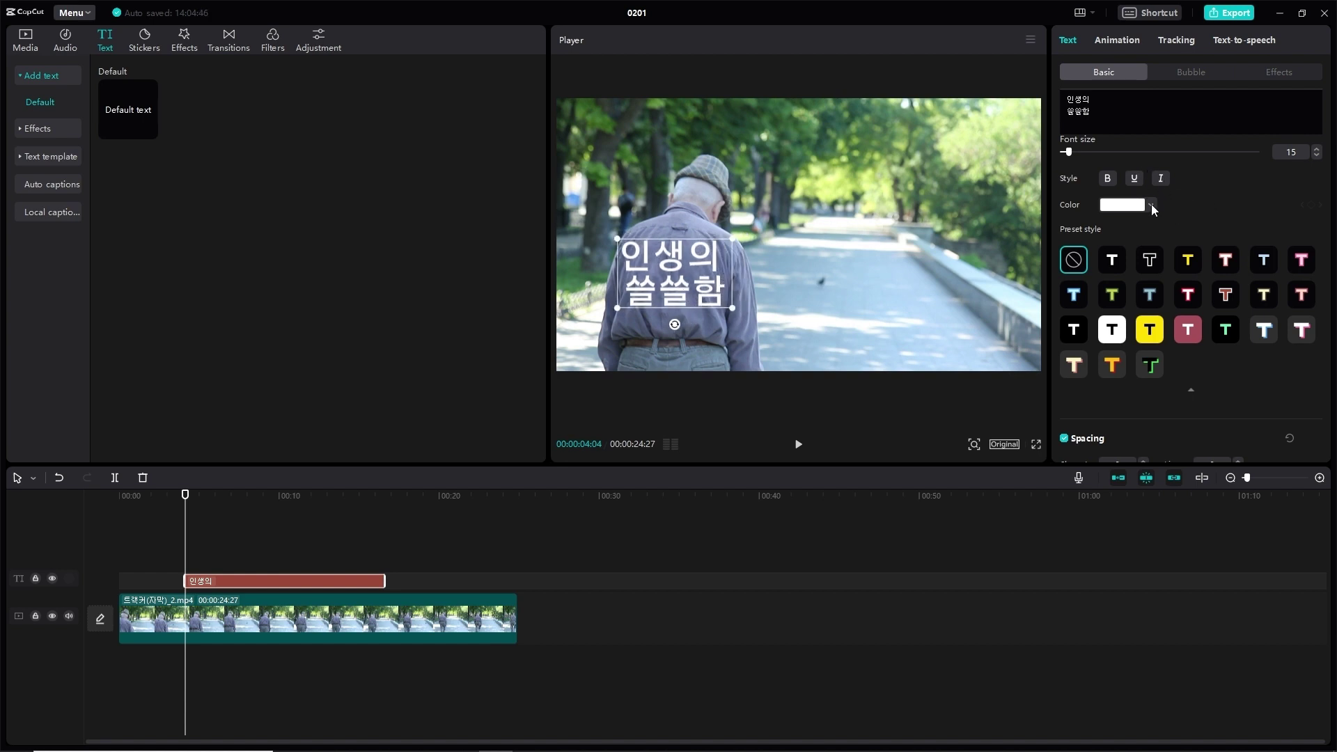
{"action": "left_click", "coordinate": [1150, 296]}
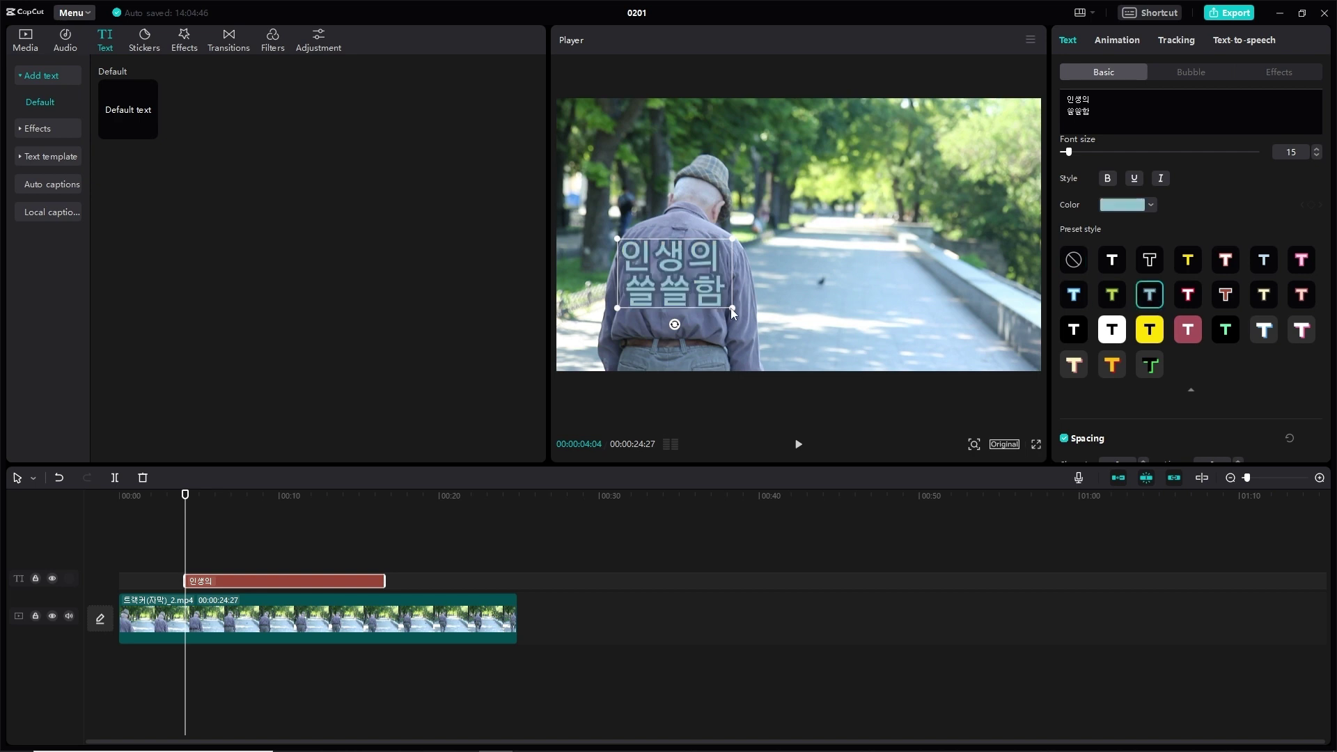
{"action": "left_click_drag", "start_coordinate": [730, 308], "coordinate": [686, 293]}
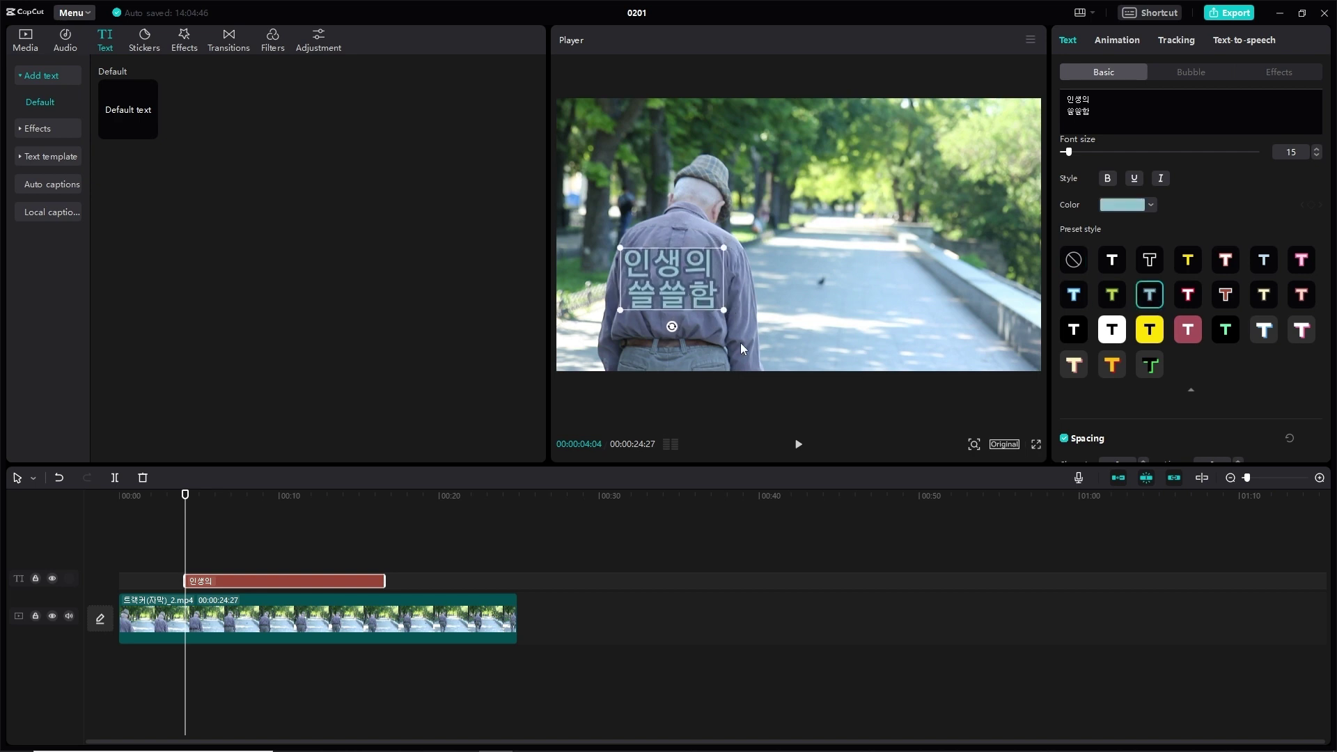
{"action": "left_click_drag", "start_coordinate": [186, 500], "coordinate": [184, 551]}
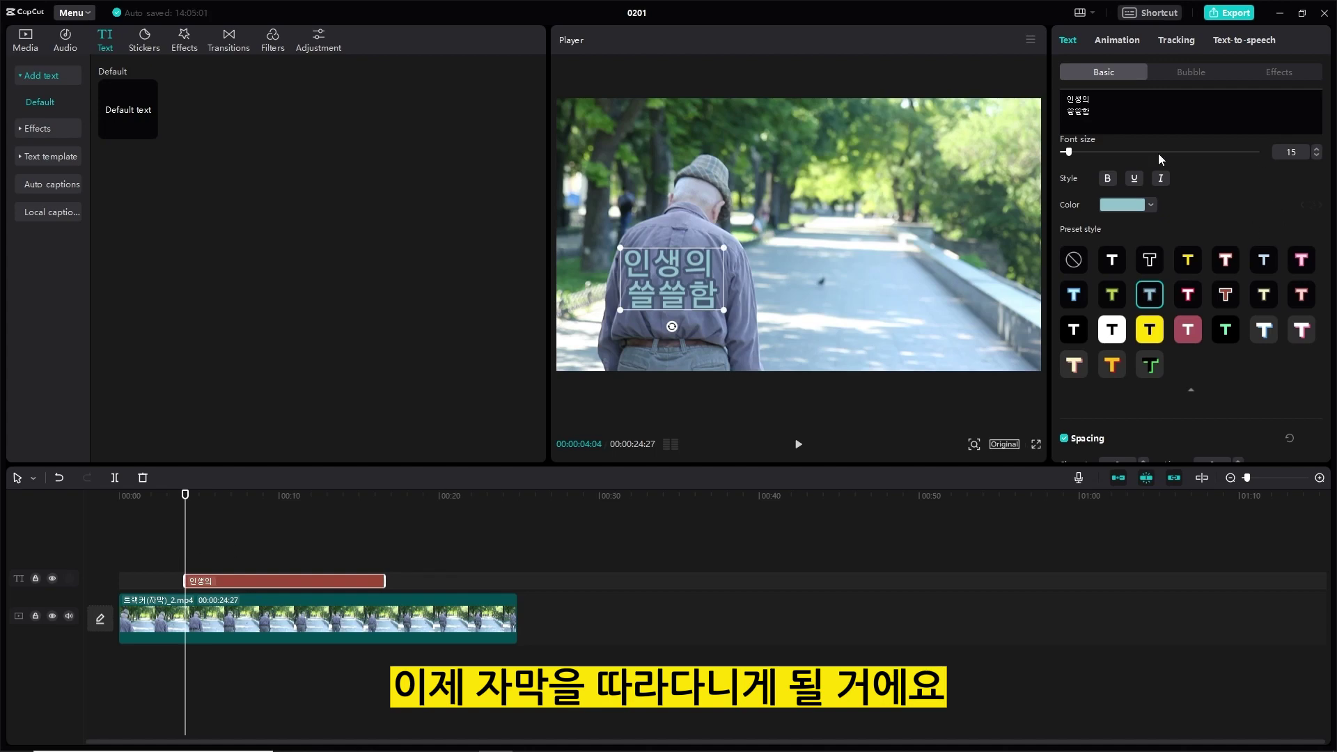
Step: Apply motion tracking to the text with the tracking box fitted to the man's back, keep the direction at Both, and start tracking
{"action": "left_click", "coordinate": [1197, 36]}
{"action": "left_click", "coordinate": [1145, 126]}
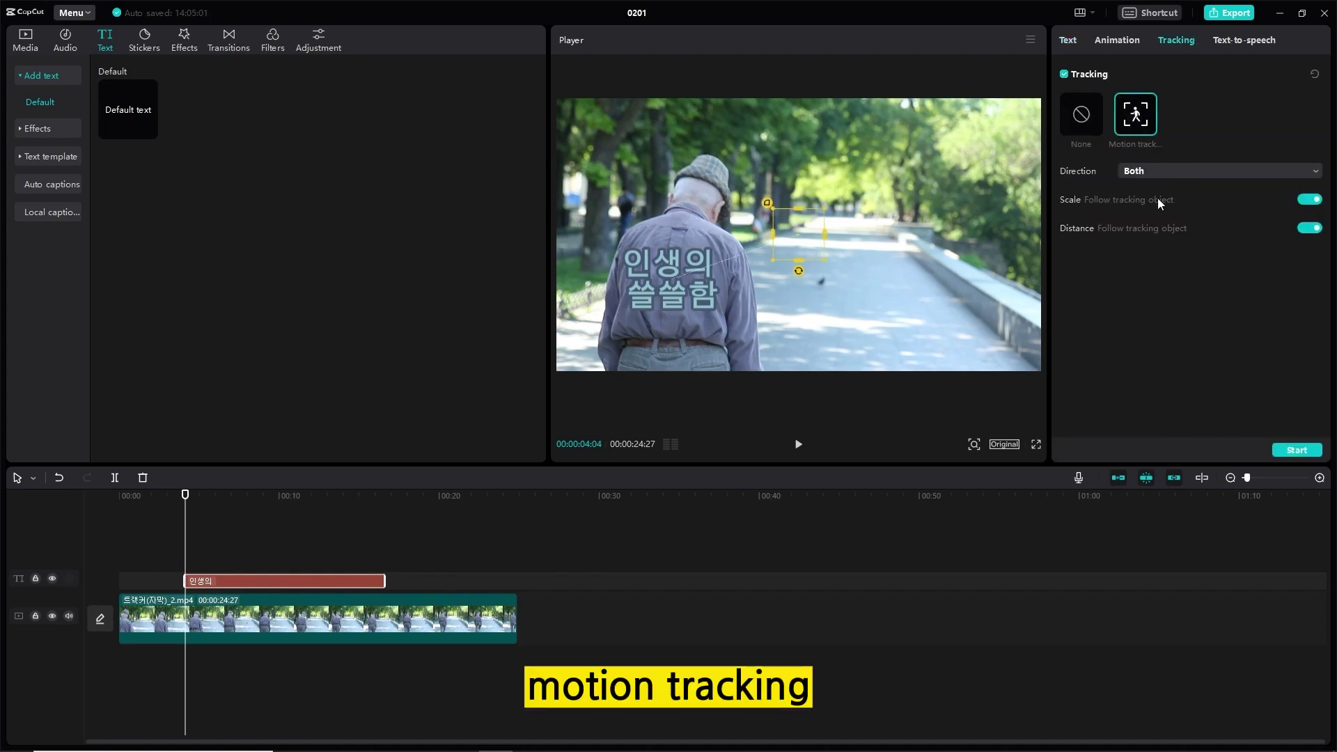
{"action": "left_click_drag", "start_coordinate": [736, 284], "coordinate": [680, 311]}
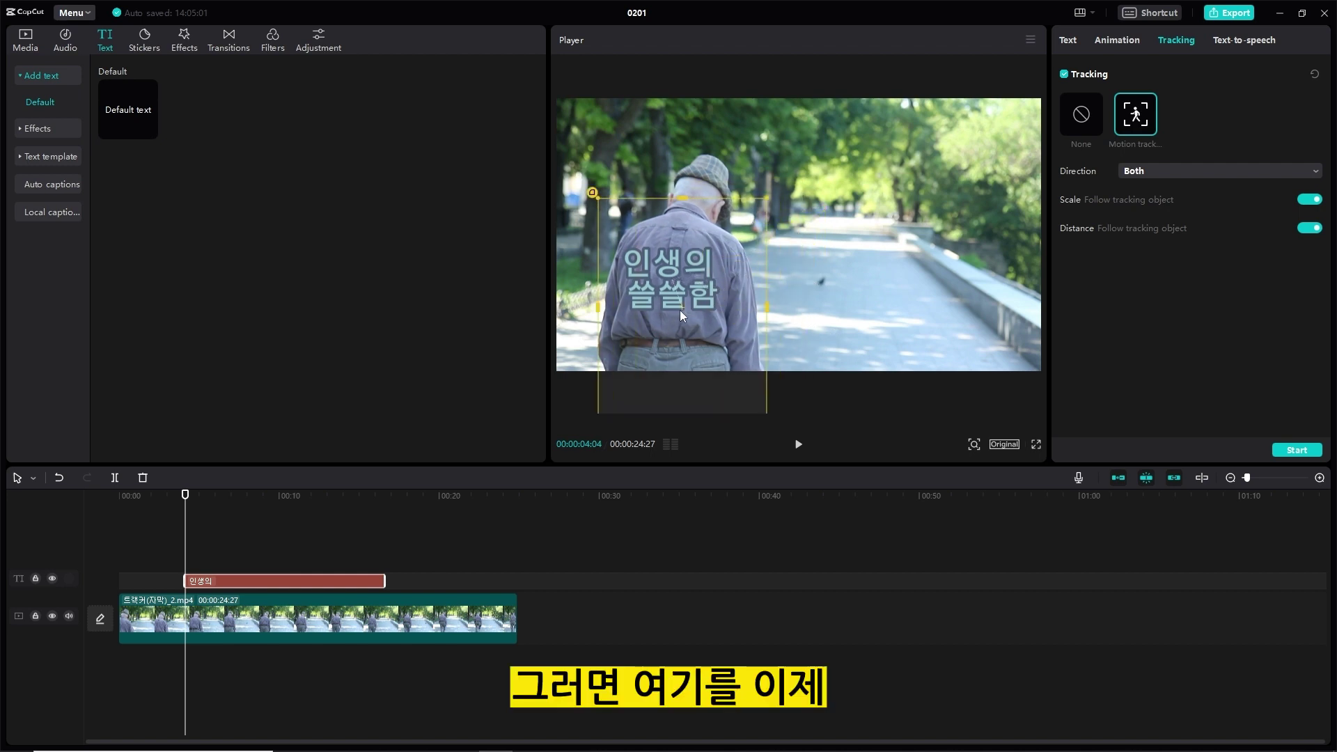
{"action": "left_click_drag", "start_coordinate": [767, 378], "coordinate": [750, 343]}
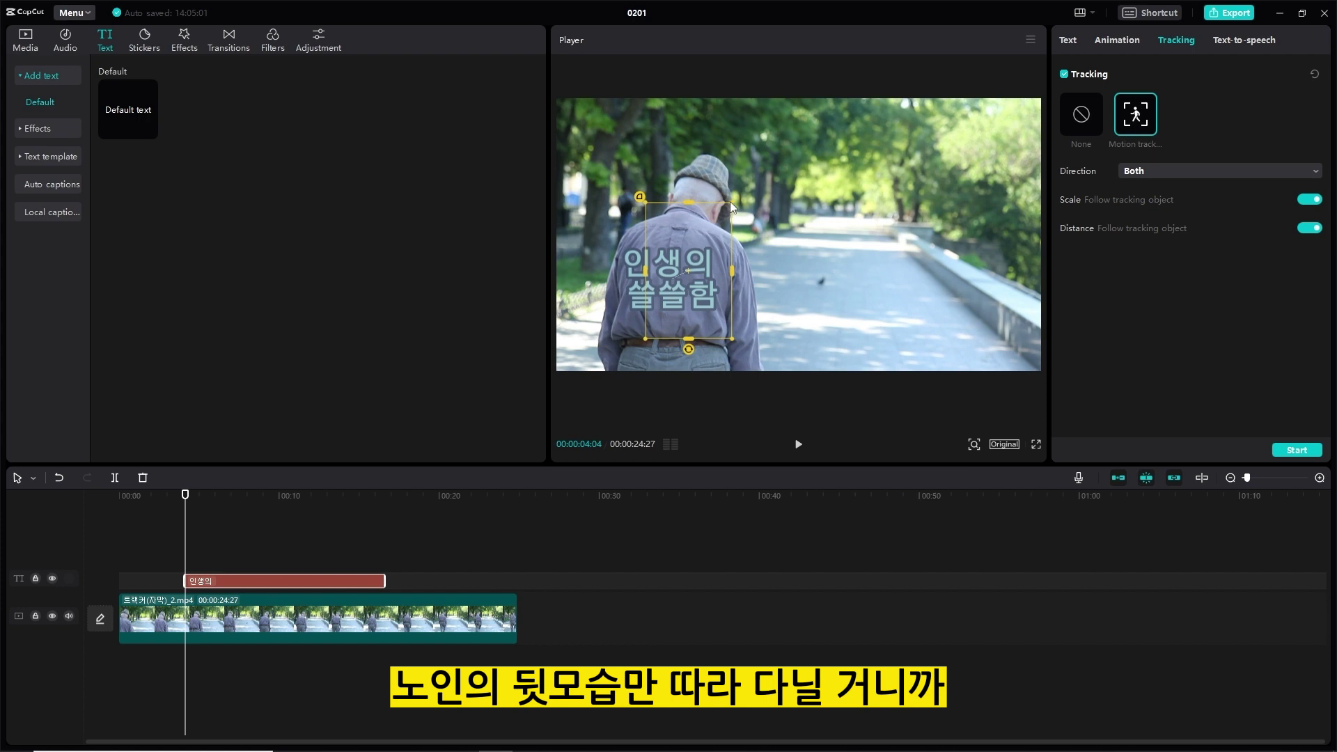
{"action": "left_click_drag", "start_coordinate": [730, 202], "coordinate": [725, 215]}
{"action": "left_click_drag", "start_coordinate": [686, 271], "coordinate": [715, 282]}
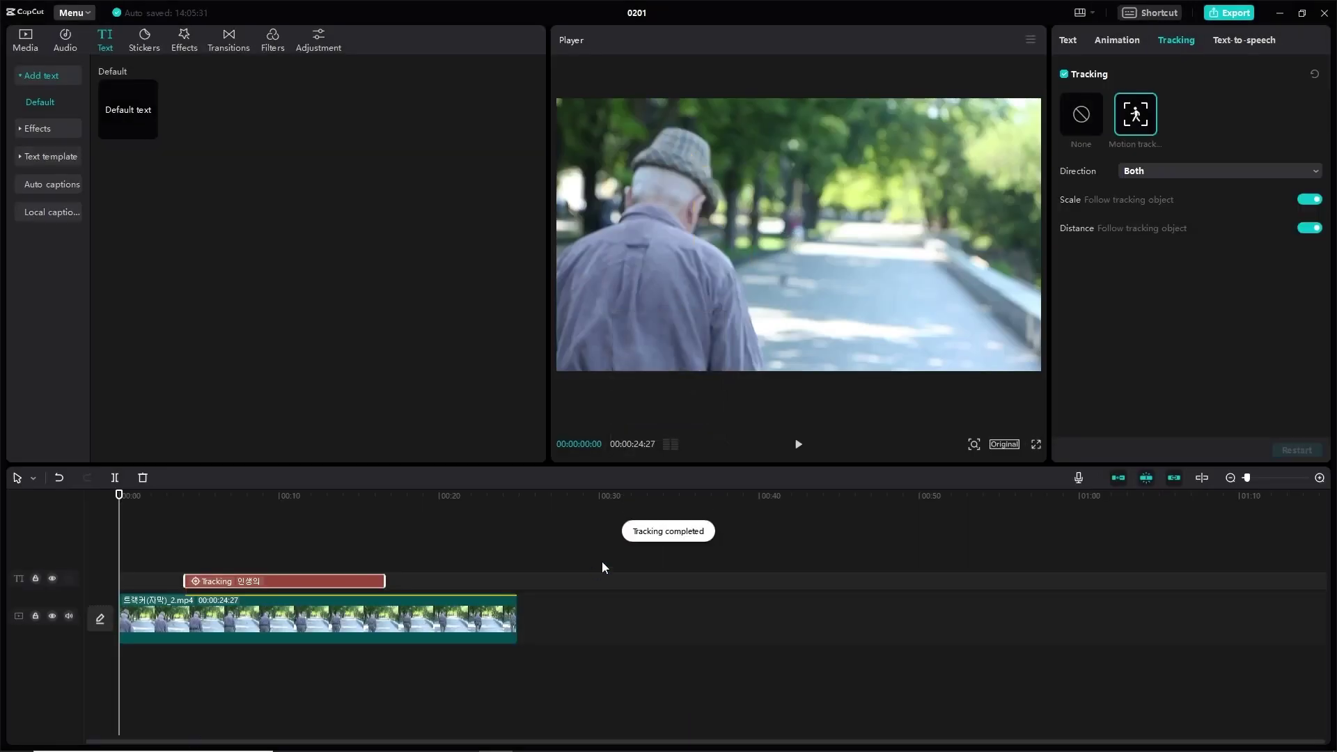
Step: Play the video from the beginning to check how the text follows the man's back
{"action": "left_click", "coordinate": [102, 579]}
{"action": "key", "text": "space"}
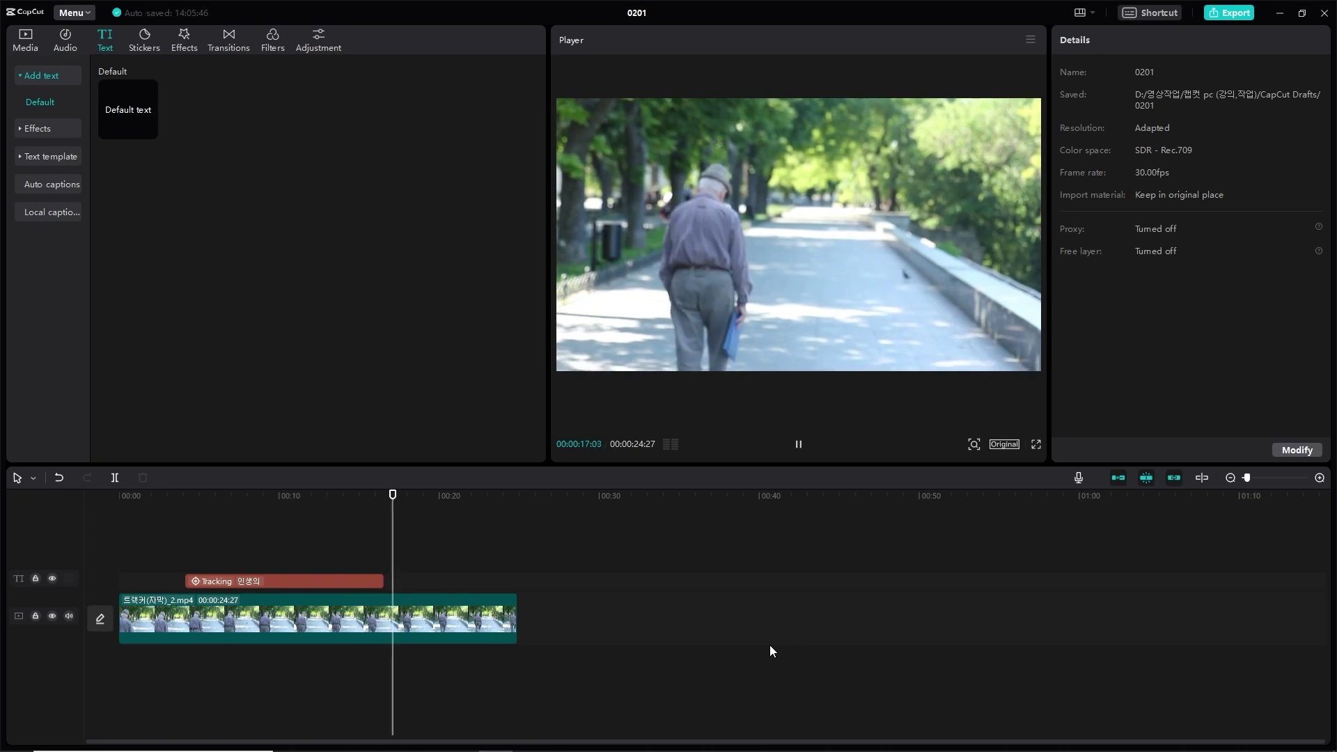
{"action": "key", "text": "space"}
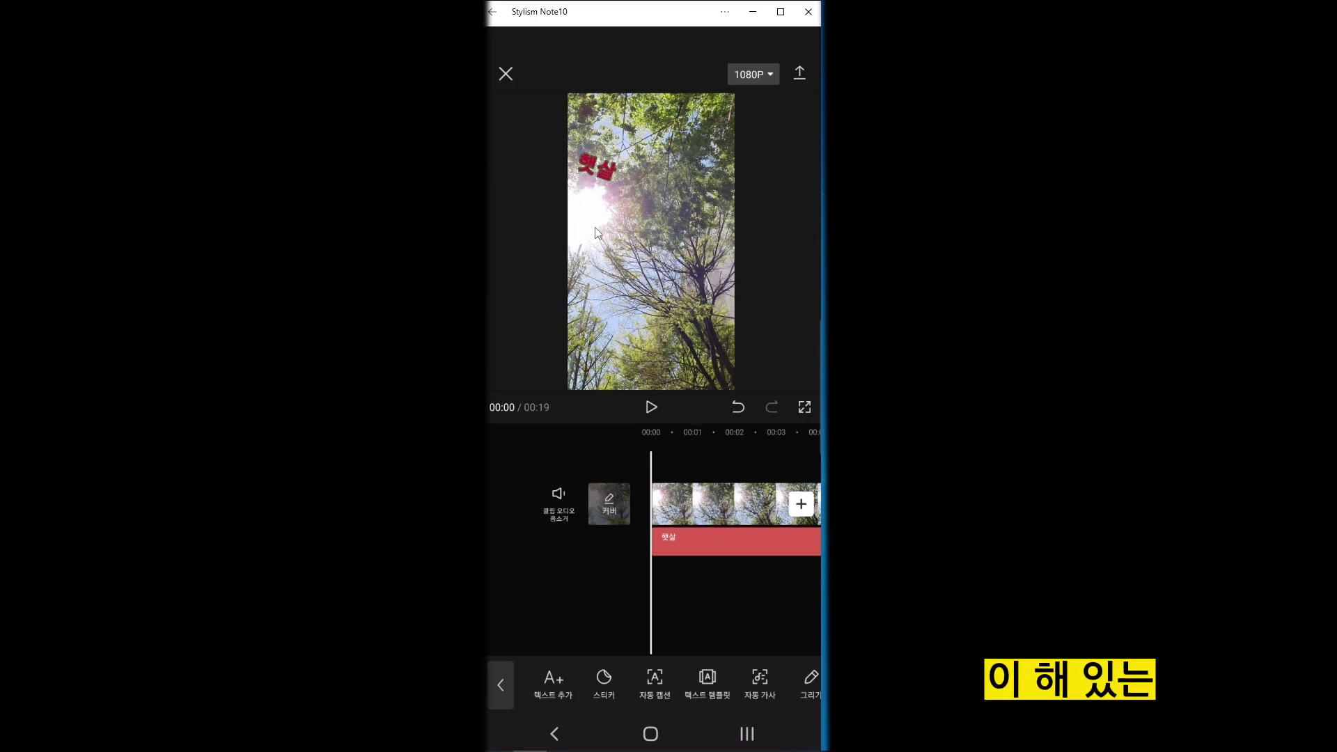
Step: In the mobile CapCut app, apply tracking to the "햇살" text with the tracking circle on the sun, and start tracking
{"action": "left_click", "coordinate": [707, 537]}
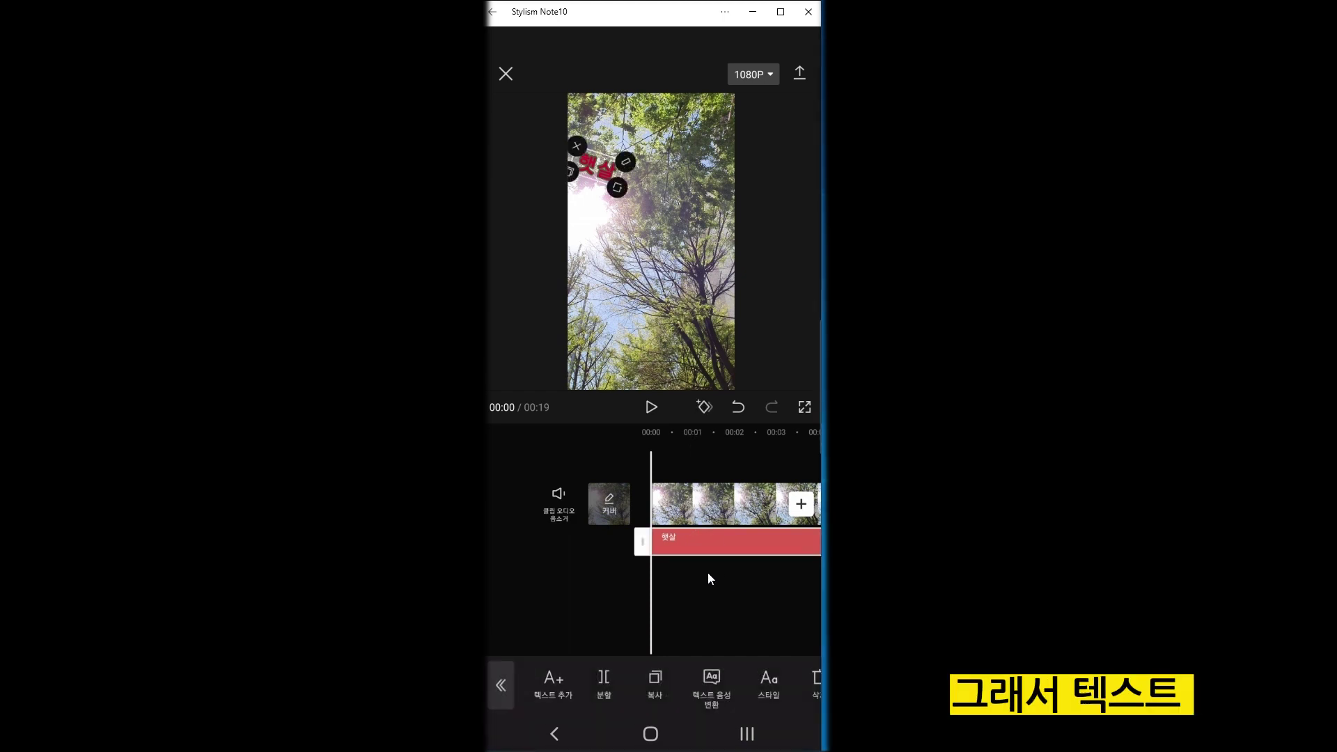
{"action": "left_click_drag", "start_coordinate": [763, 699], "coordinate": [589, 705]}
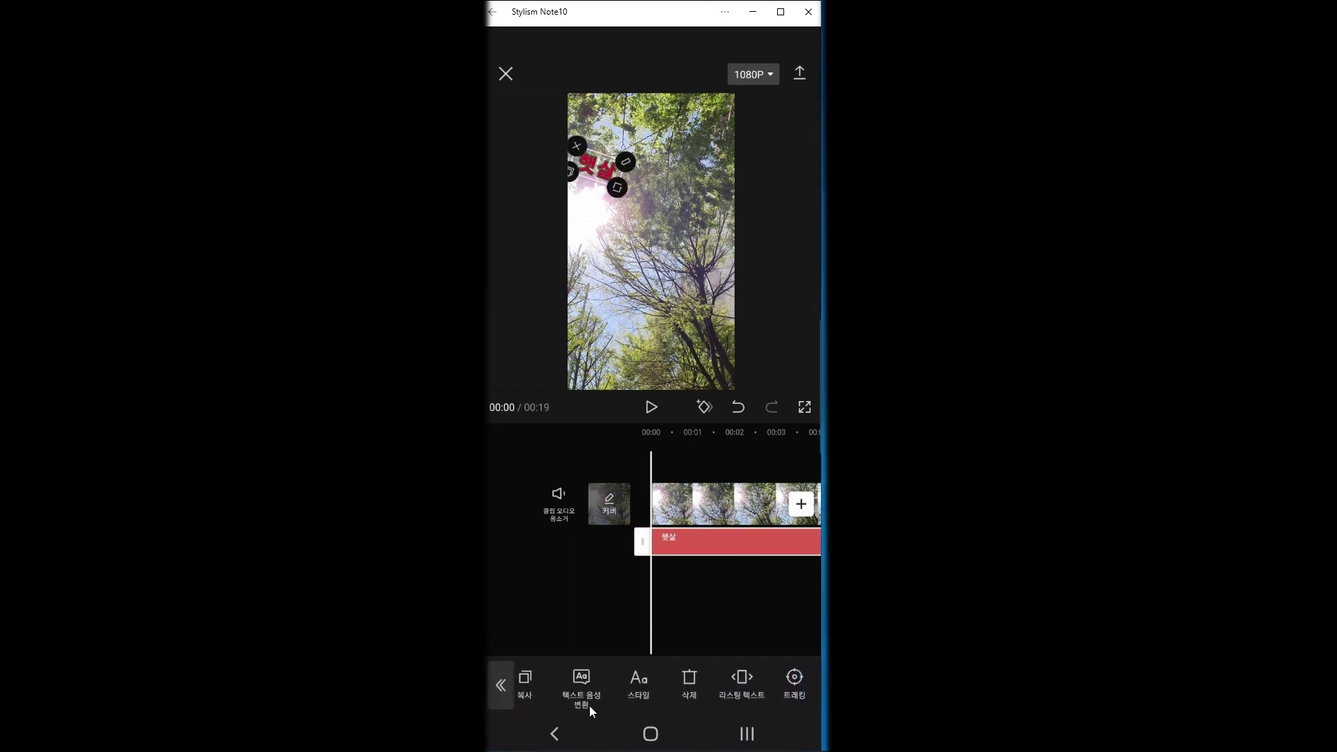
{"action": "left_click_drag", "start_coordinate": [752, 690], "coordinate": [631, 682]}
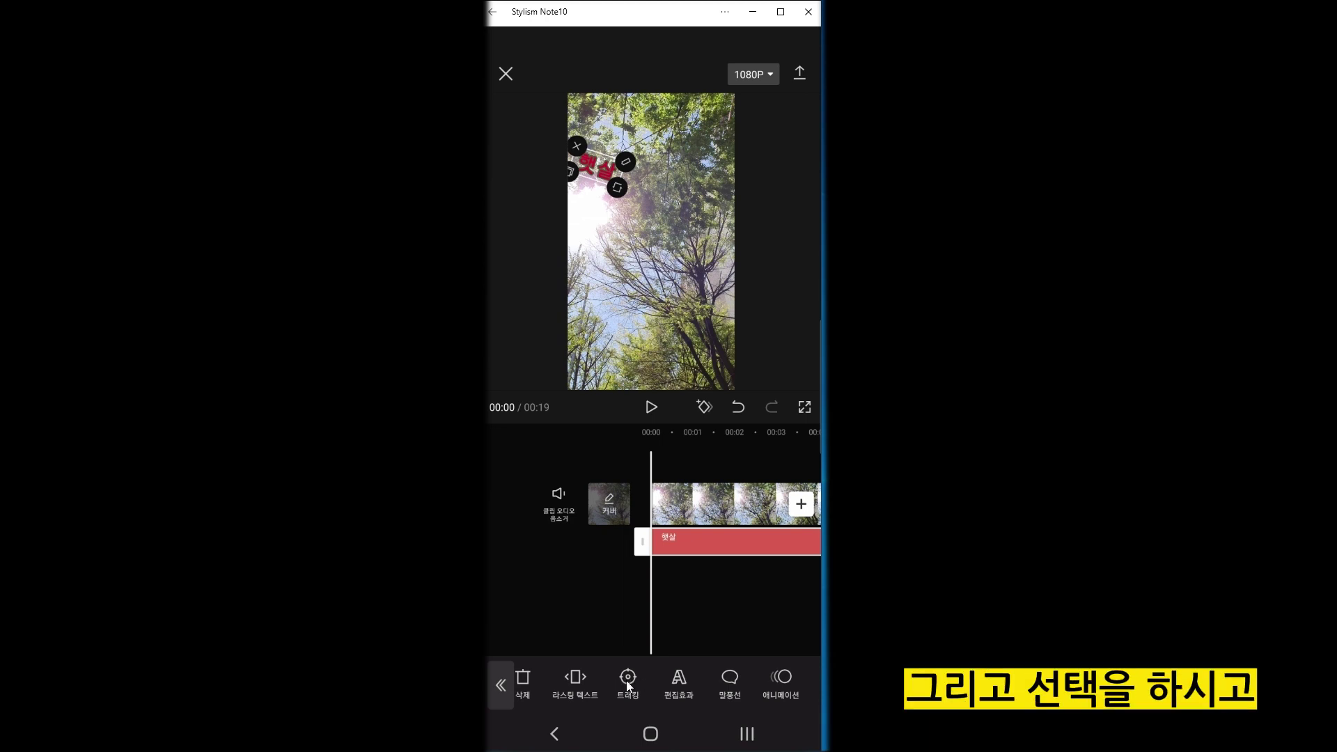
{"action": "left_click", "coordinate": [626, 680]}
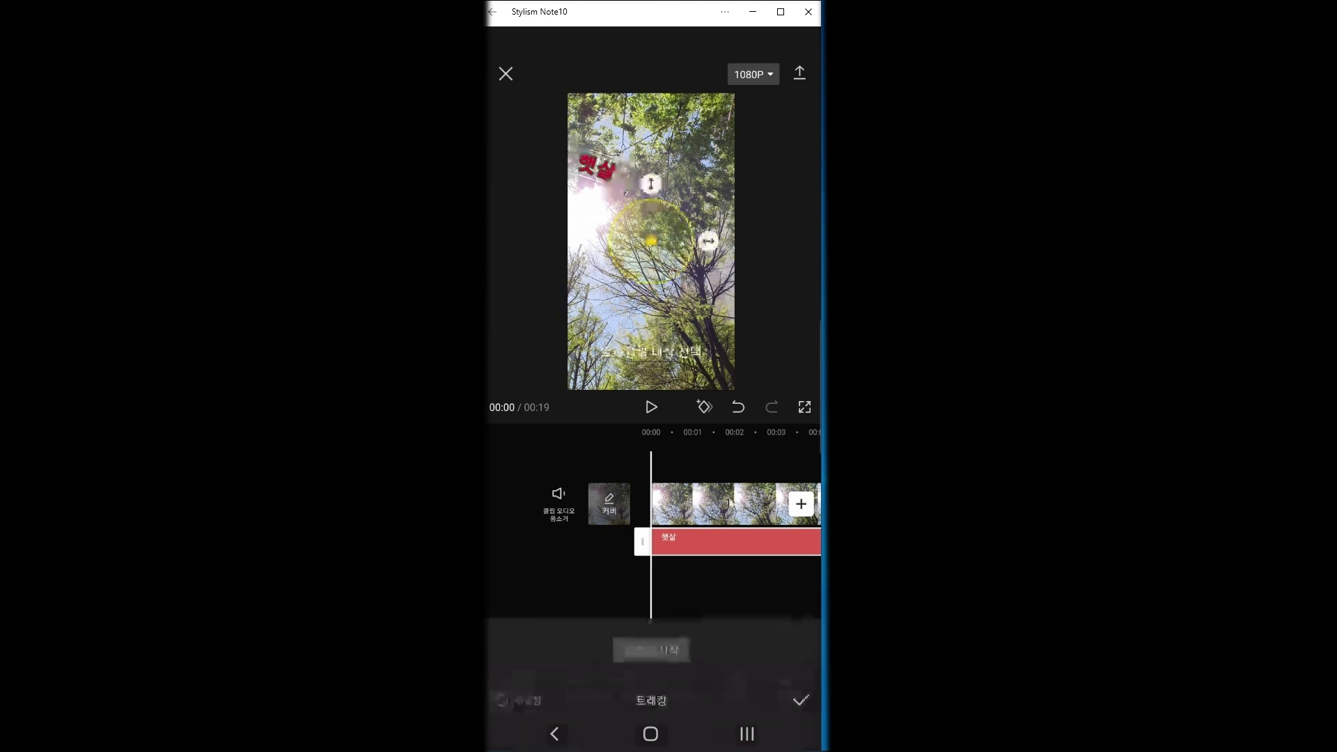
{"action": "left_click", "coordinate": [708, 242]}
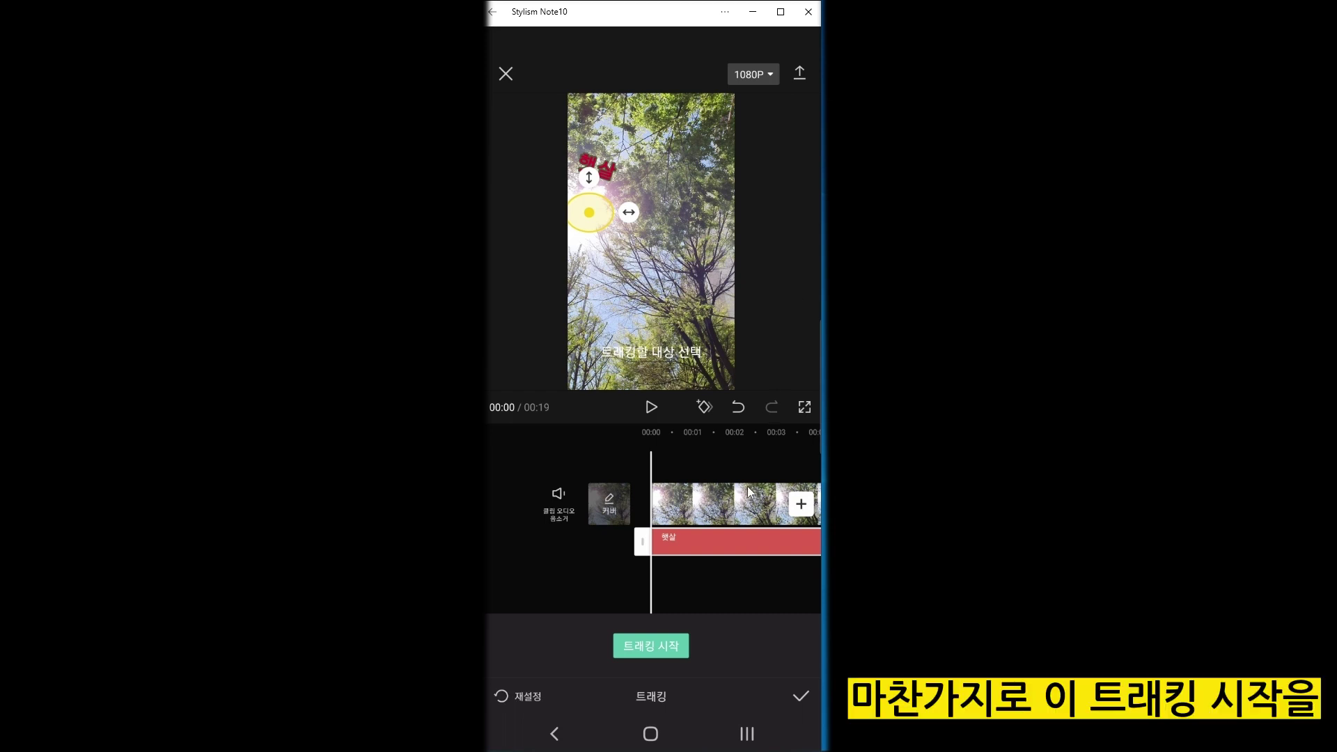
{"action": "left_click", "coordinate": [662, 645]}
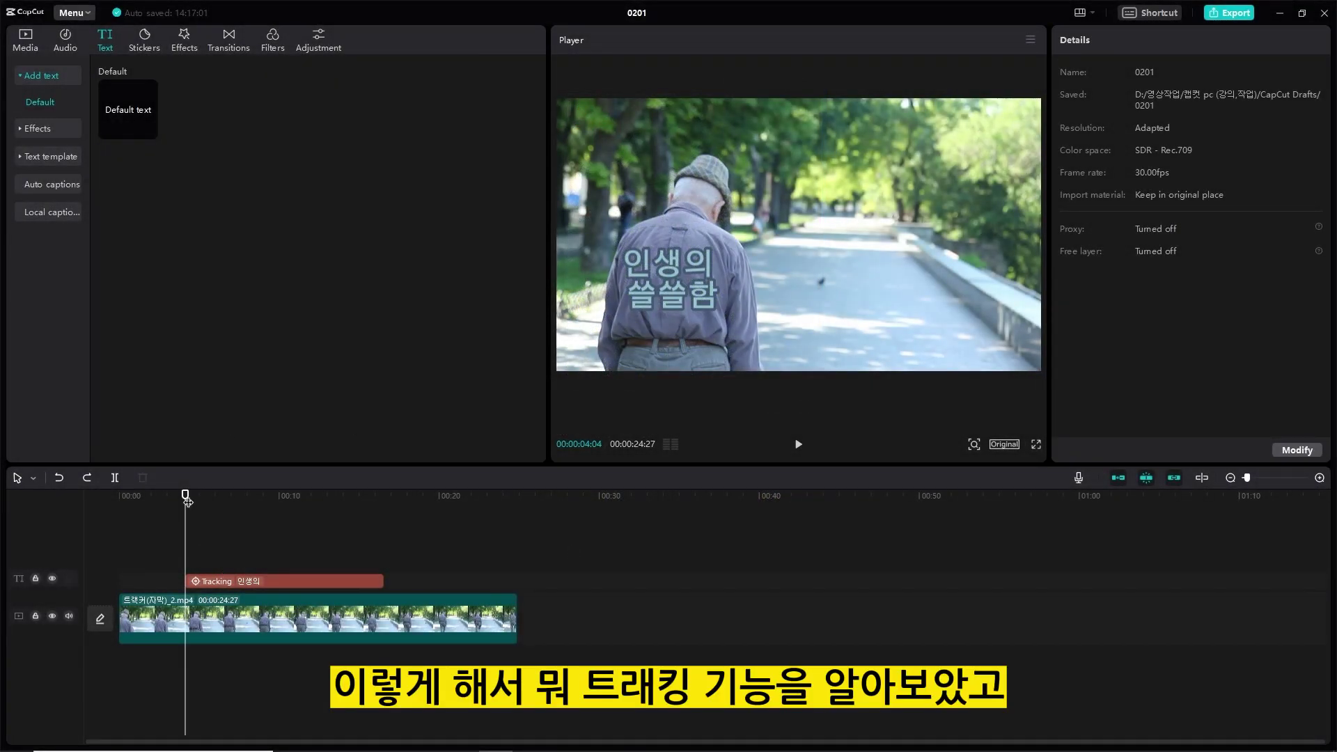
Step: Back in desktop CapCut, delete the tracked "인생의 쓸쓸함" text clip from the timeline
{"action": "mouse_move", "coordinate": [186, 495]}
{"action": "left_mouse_down"}
{"action": "mouse_move", "coordinate": [221, 499]}
{"action": "mouse_move", "coordinate": [186, 499]}
{"action": "left_mouse_up"}
{"action": "left_click", "coordinate": [338, 582]}
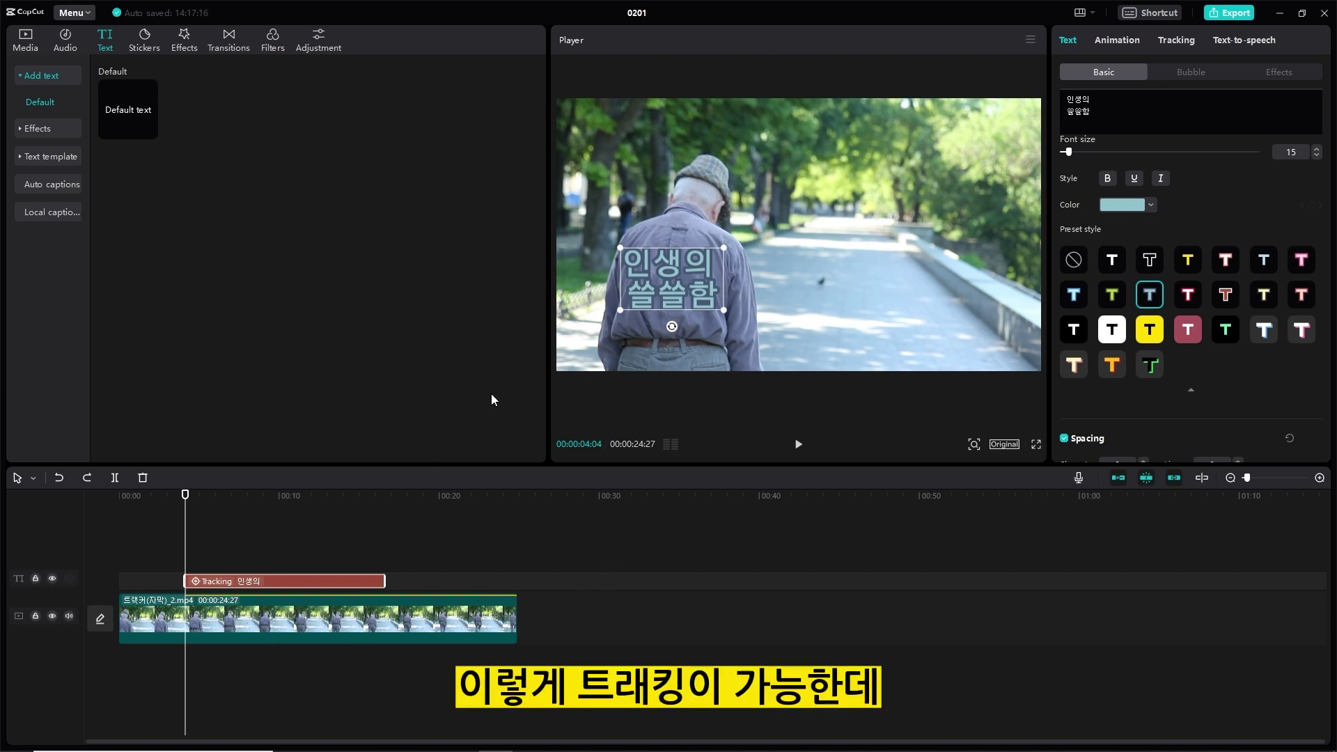
{"action": "key", "text": "Delete"}
Step: View the video effects library and the filters library
{"action": "left_click", "coordinate": [185, 40]}
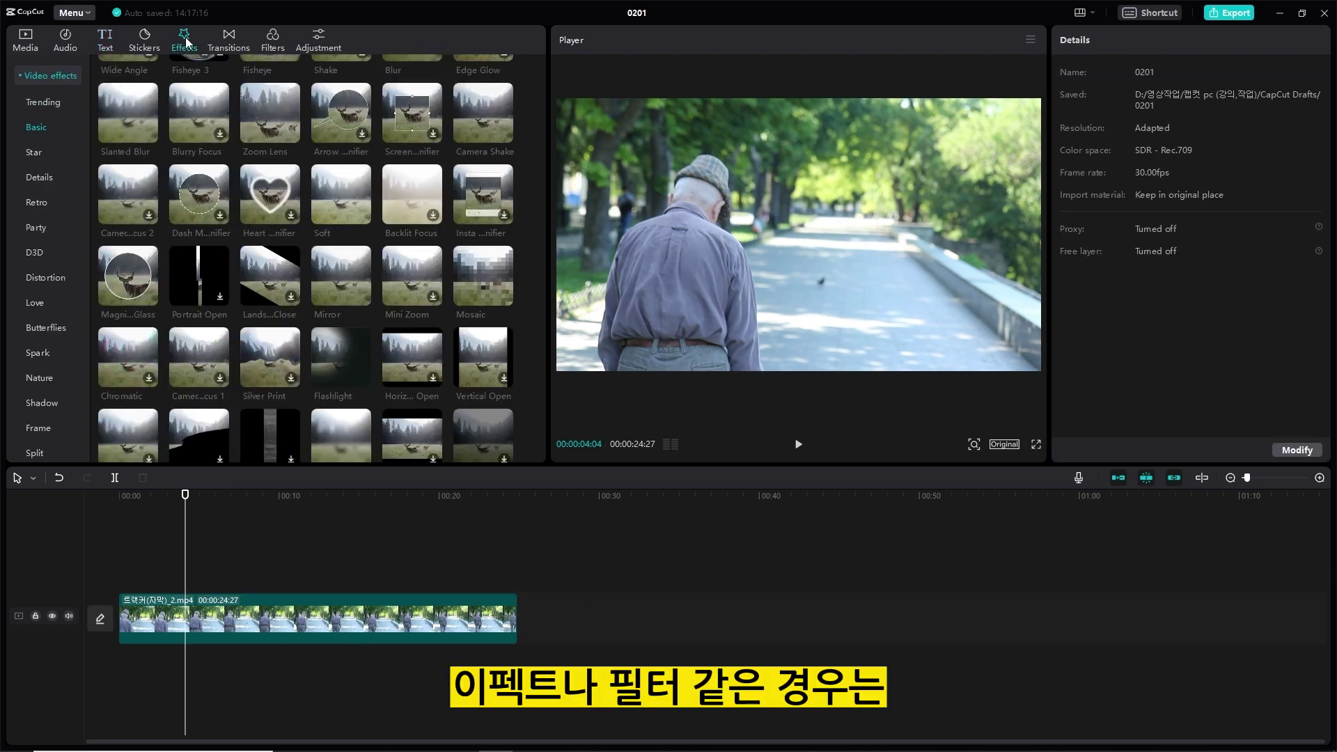
{"action": "left_click", "coordinate": [272, 40]}
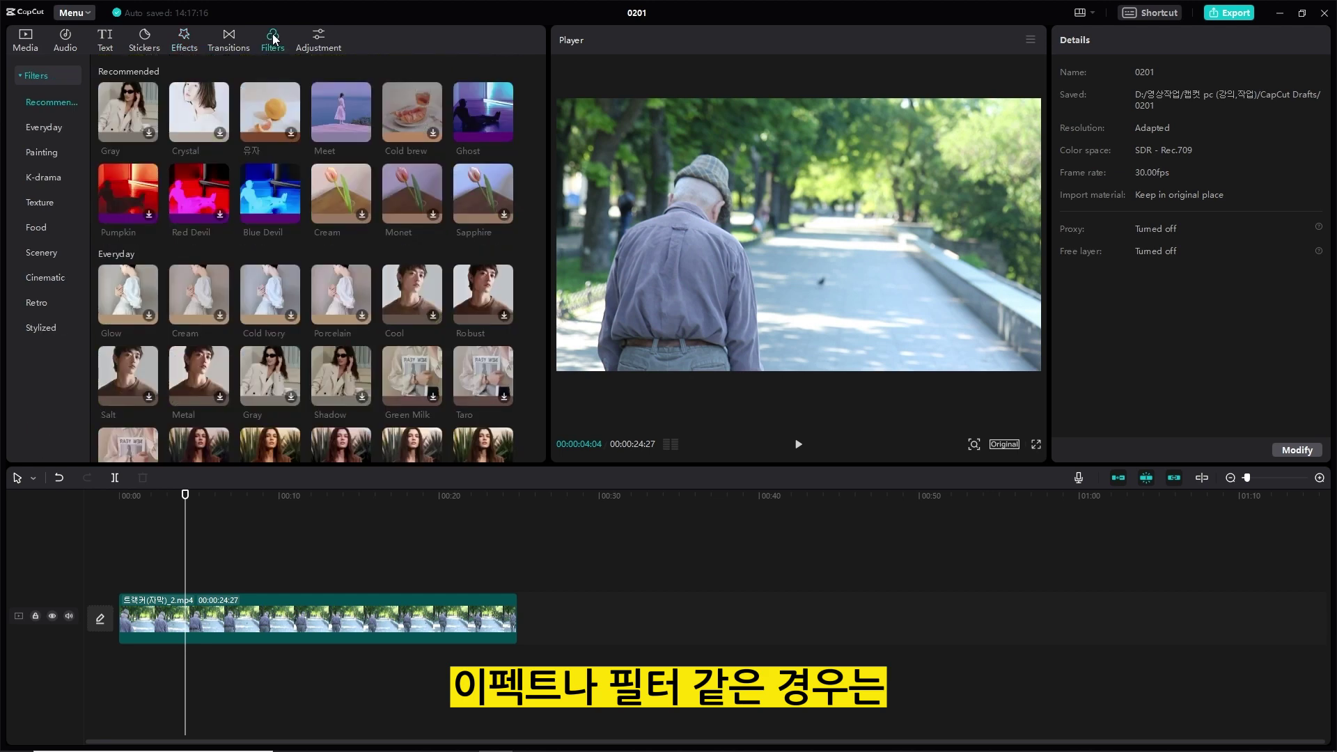
Step: Add the Magnifying Glass video effect above the video clip at the playhead, and delete it from the timeline
{"action": "left_click", "coordinate": [187, 44]}
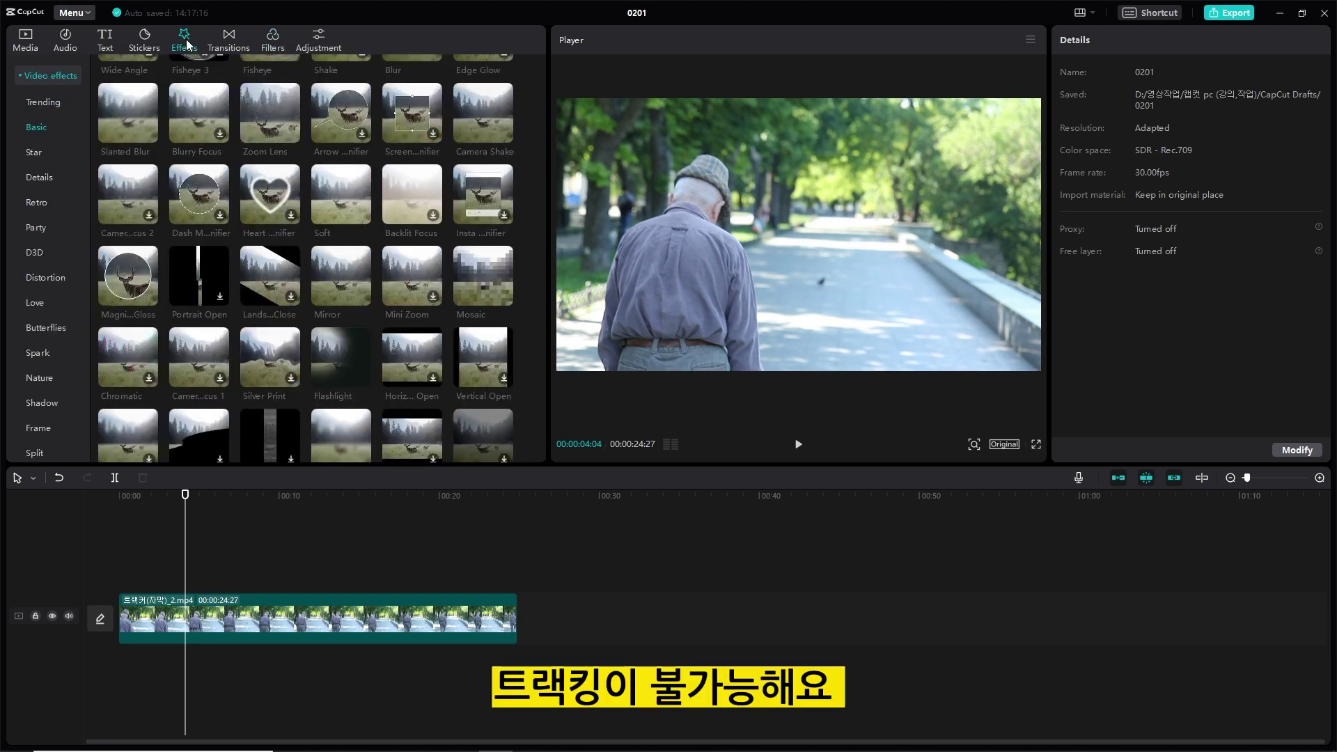
{"action": "mouse_move", "coordinate": [487, 278]}
{"action": "left_mouse_down"}
{"action": "mouse_move", "coordinate": [362, 438]}
{"action": "mouse_move", "coordinate": [427, 306]}
{"action": "mouse_move", "coordinate": [474, 289]}
{"action": "left_mouse_up"}
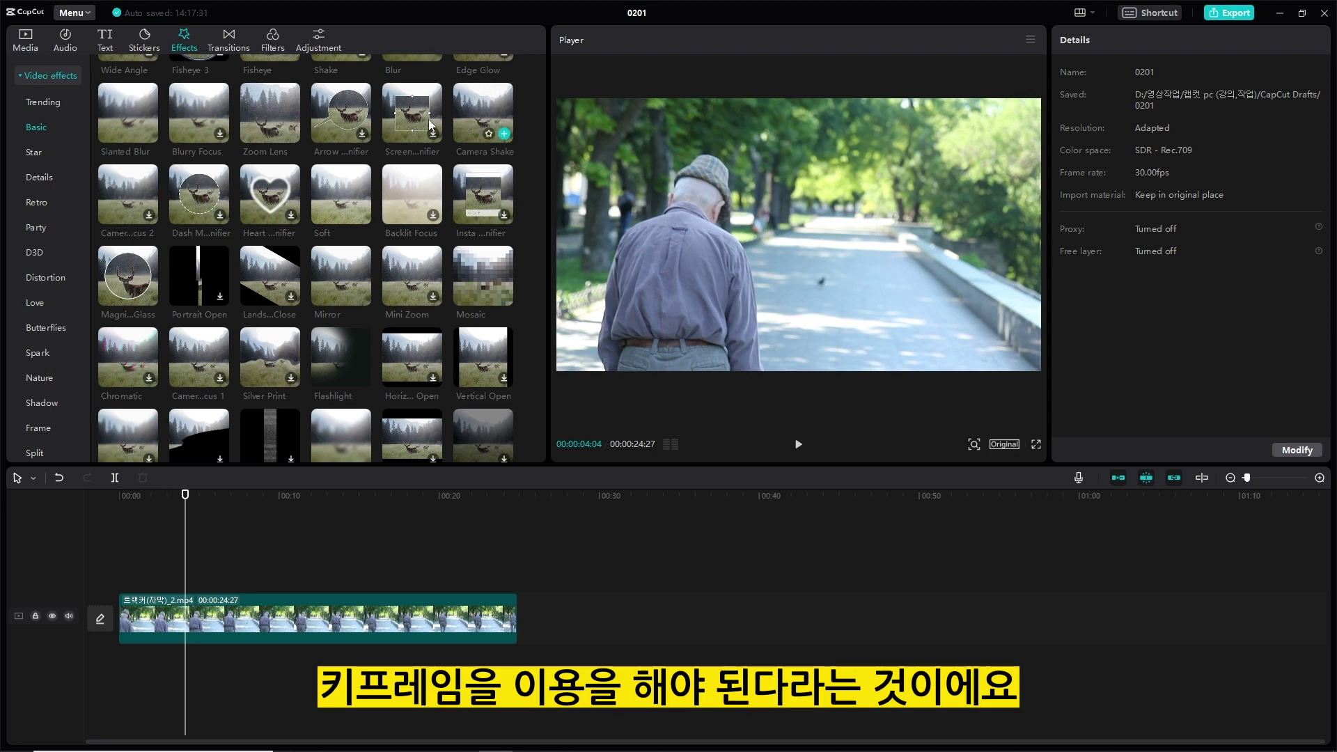
{"action": "left_click_drag", "start_coordinate": [136, 285], "coordinate": [187, 584]}
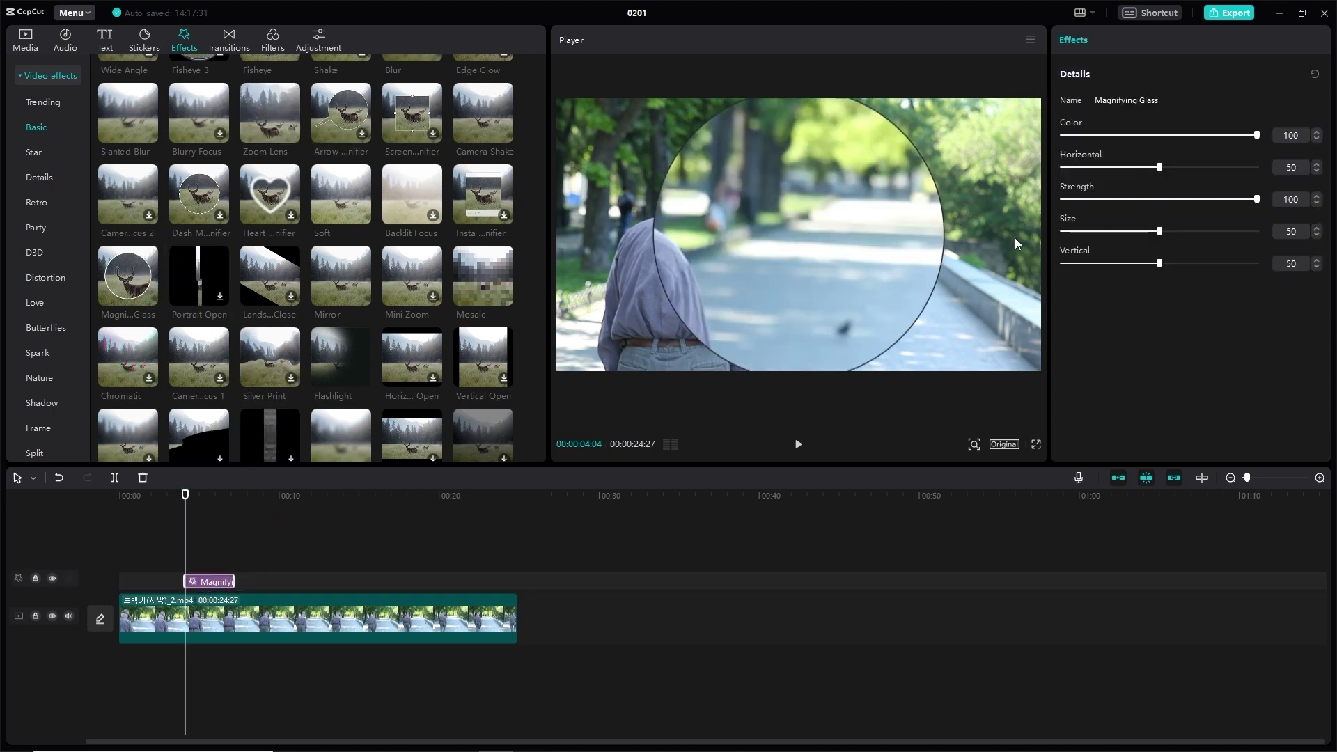
{"action": "left_click", "coordinate": [838, 264]}
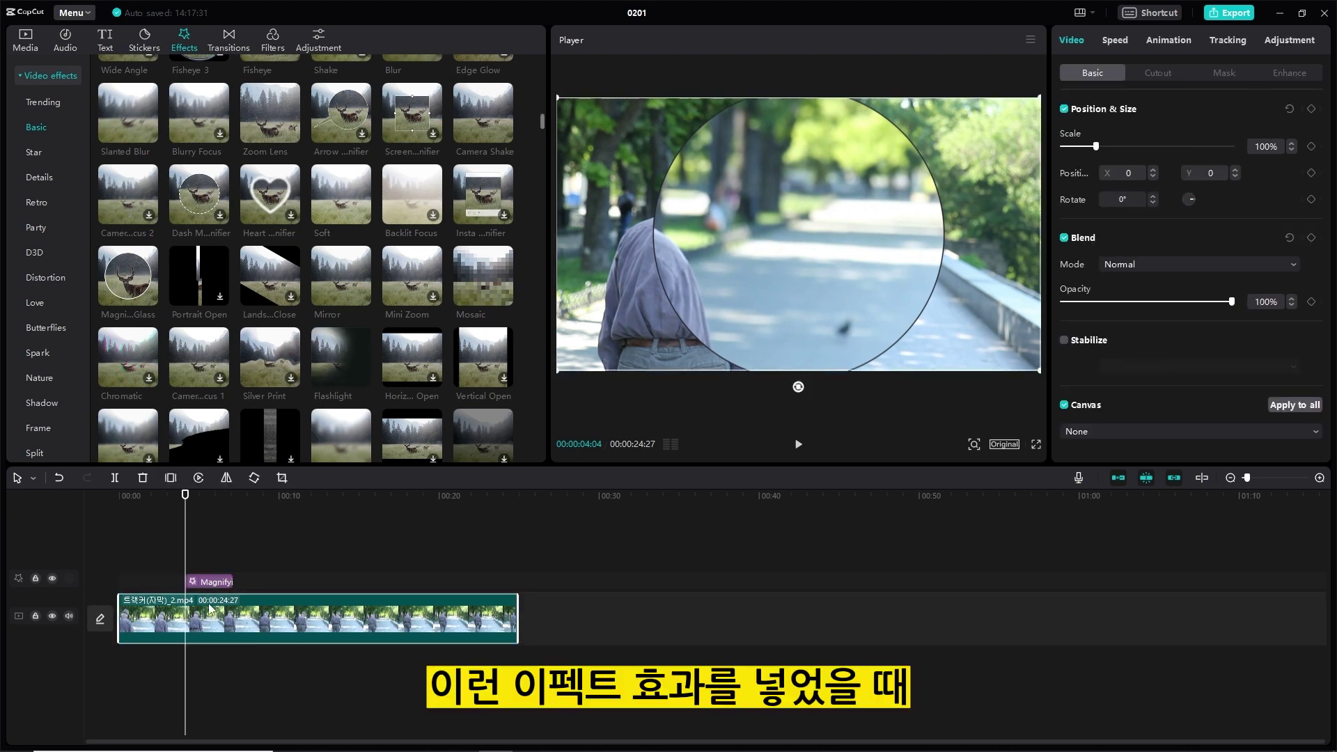
{"action": "left_click", "coordinate": [203, 584]}
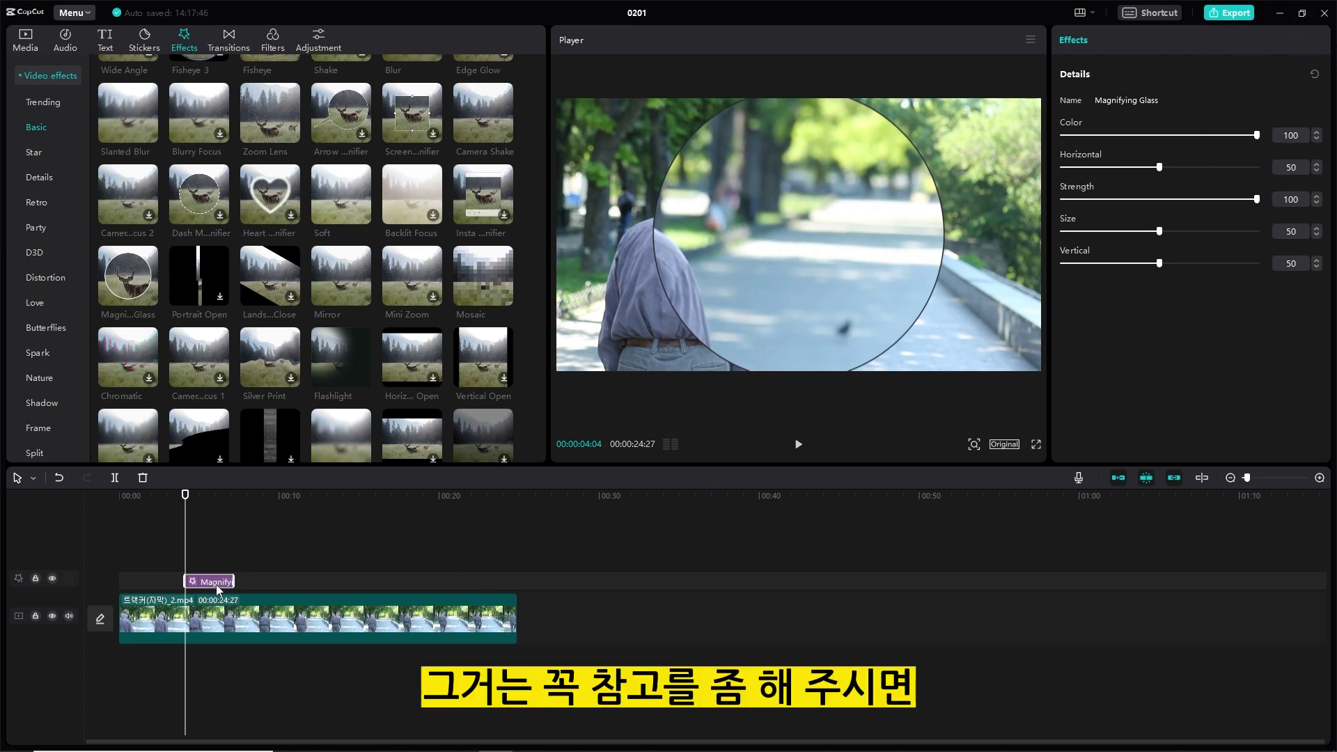
{"action": "key", "text": "Delete"}
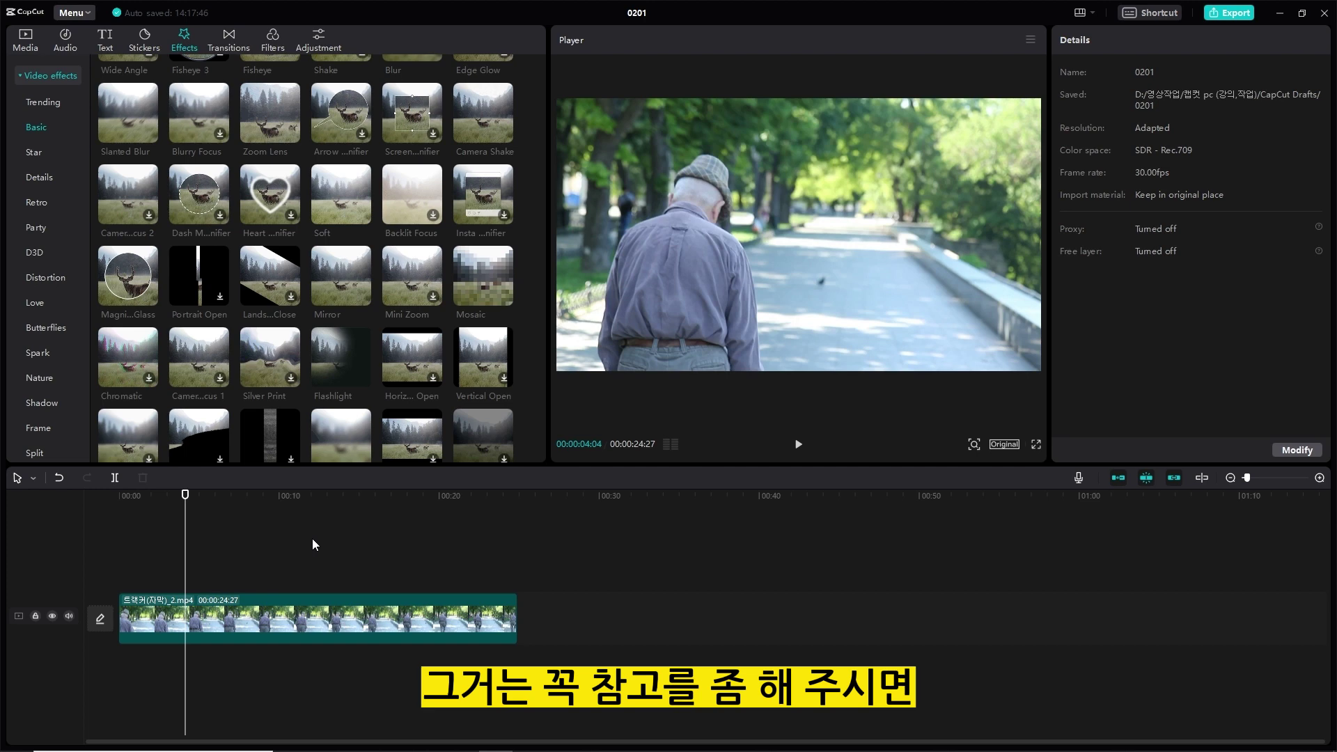
Step: Open the tracking settings of the video clip on the main track
{"action": "left_click", "coordinate": [313, 616]}
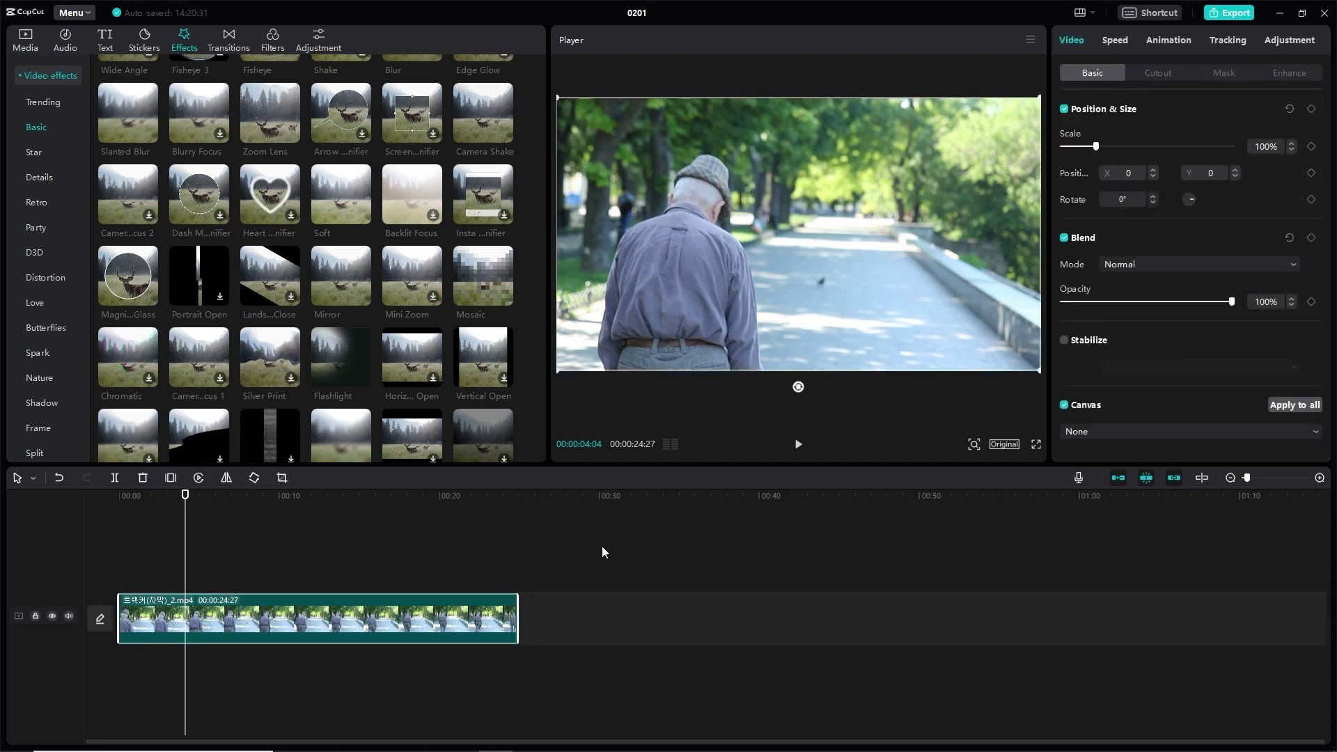
{"action": "left_click", "coordinate": [1245, 40]}
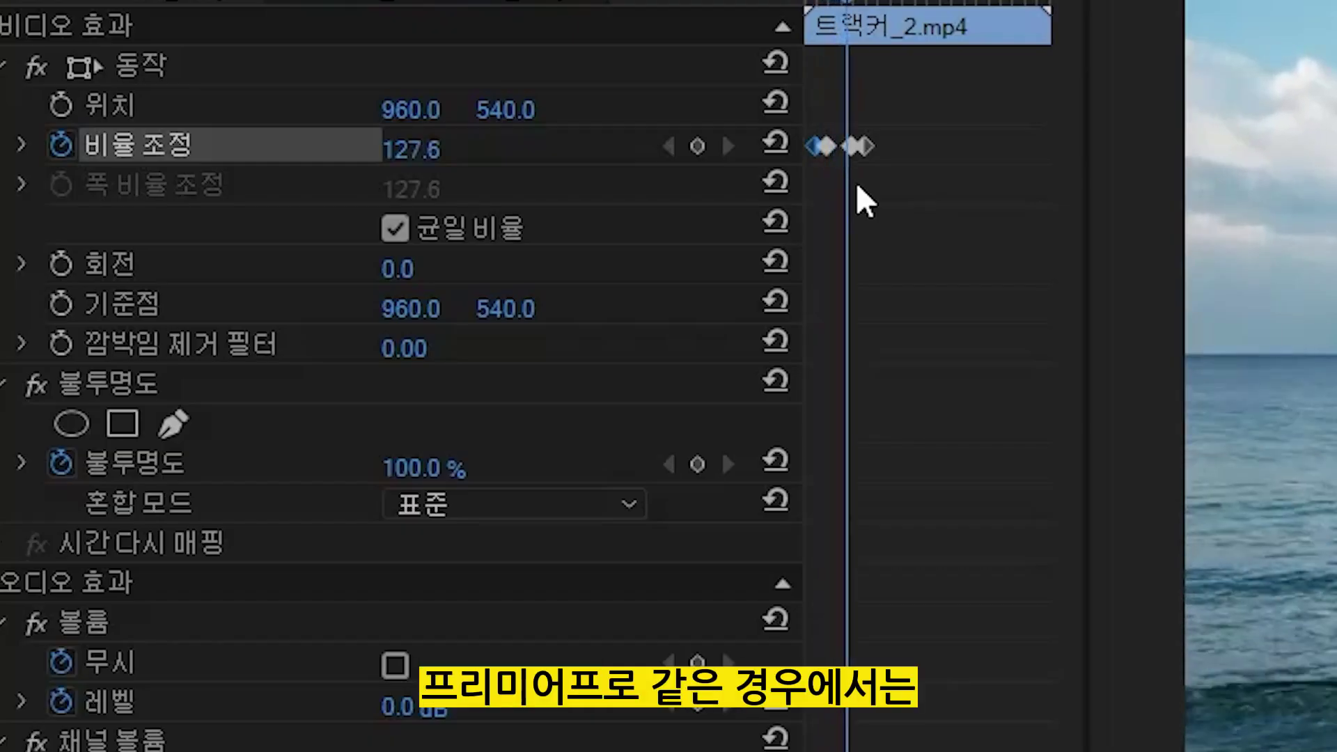
Step: In Premiere Pro, track the mosaic effect's mask forward through the clip
{"action": "left_click", "coordinate": [859, 2]}
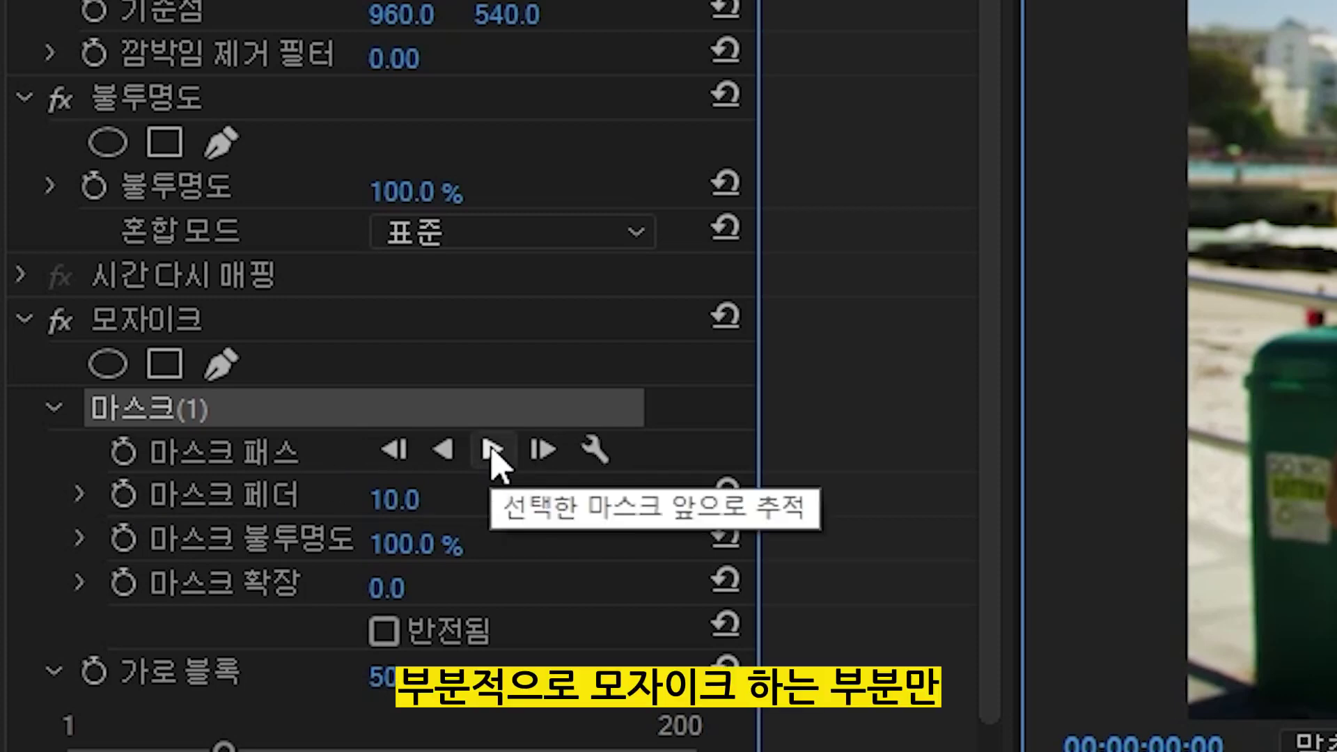
{"action": "left_click", "coordinate": [493, 451]}
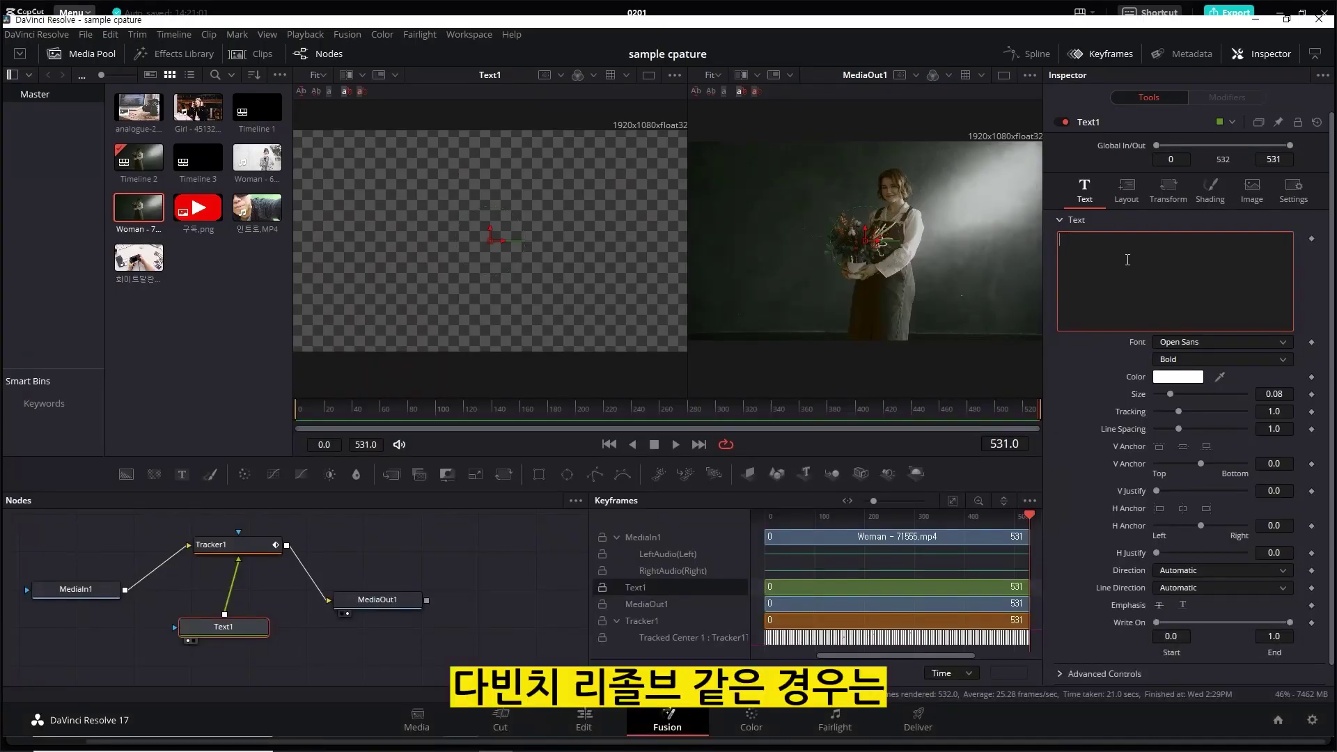
Step: In DaVinci Resolve, set the Text1 node's text to "flower", placed slightly below and left of the frame's centre, and select the Tracker1 node
{"action": "type", "text": "flowe"}
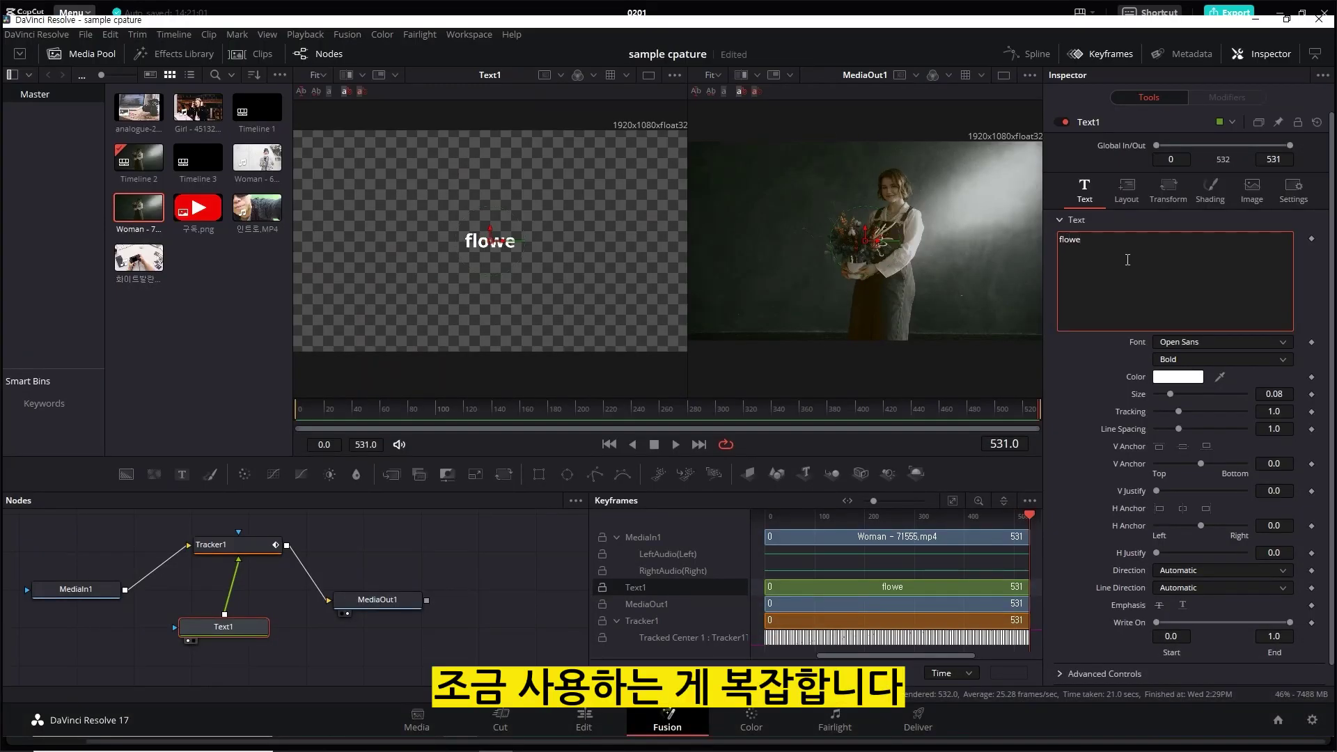
{"action": "type", "text": "r"}
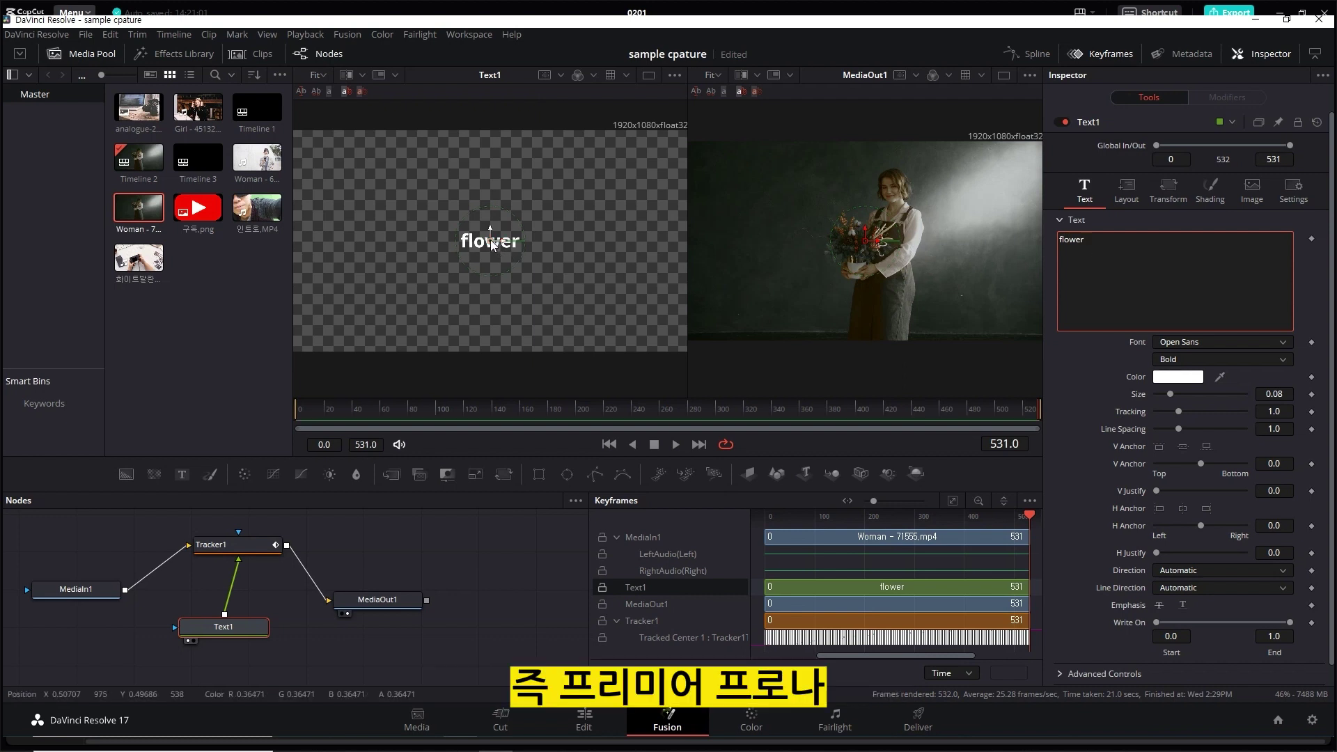
{"action": "left_click_drag", "start_coordinate": [491, 240], "coordinate": [471, 262]}
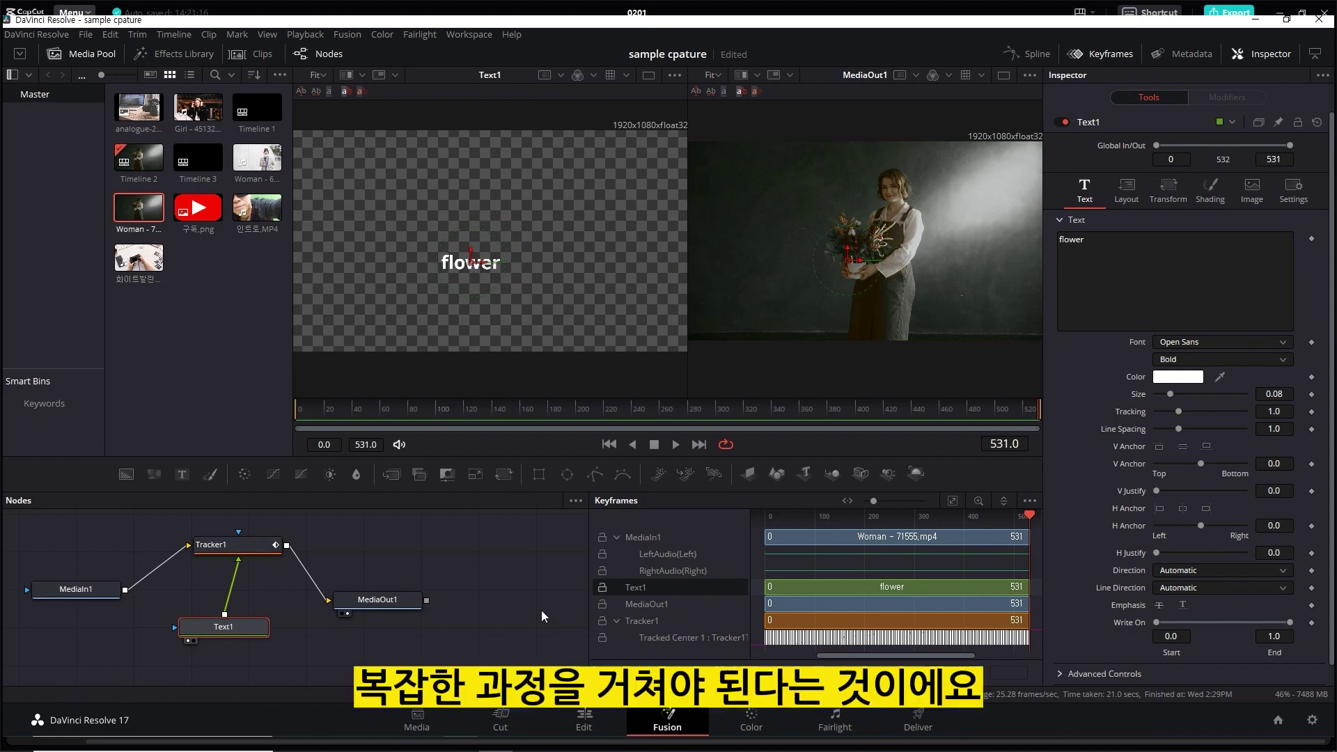
{"action": "left_click", "coordinate": [252, 545]}
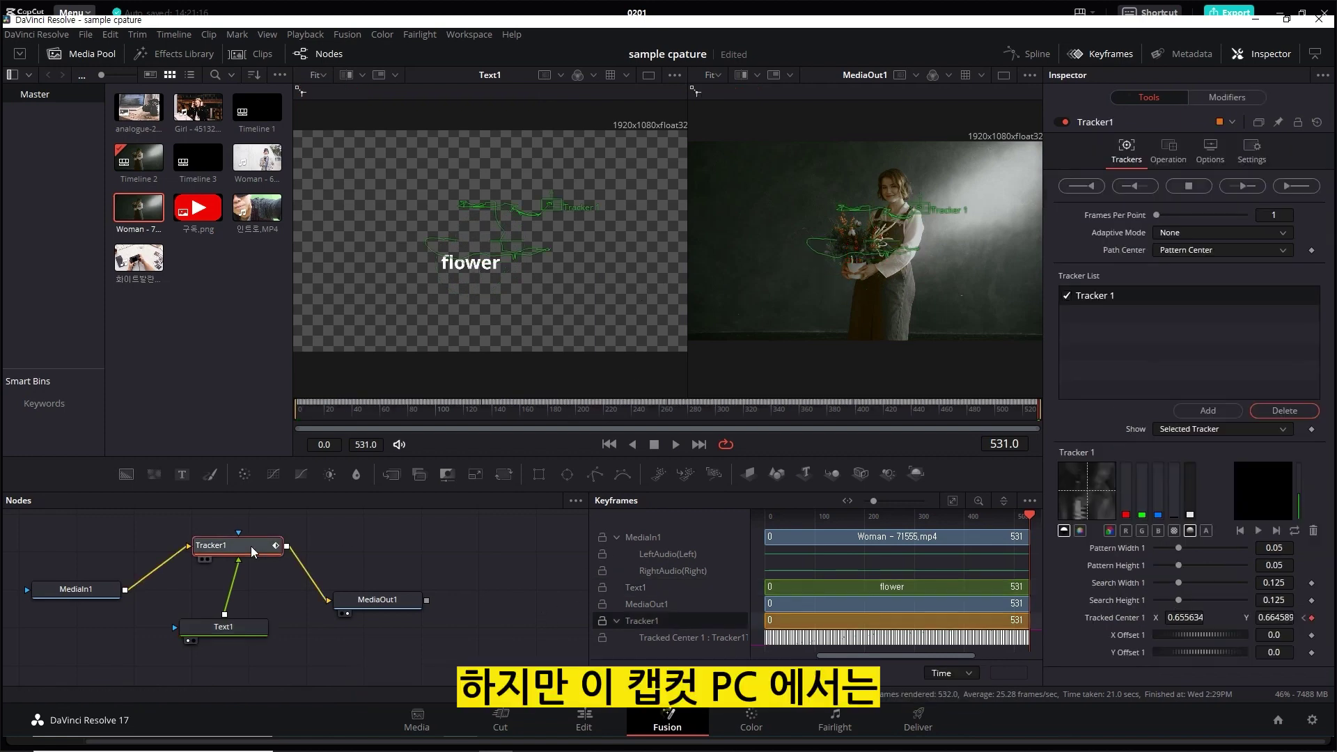
Step: Switch back to CapCut and open the motion tracking settings of the "인생의 쓸쓸함" text clip
{"action": "key", "text": "alt+Tab"}
{"action": "left_click", "coordinate": [1178, 38]}
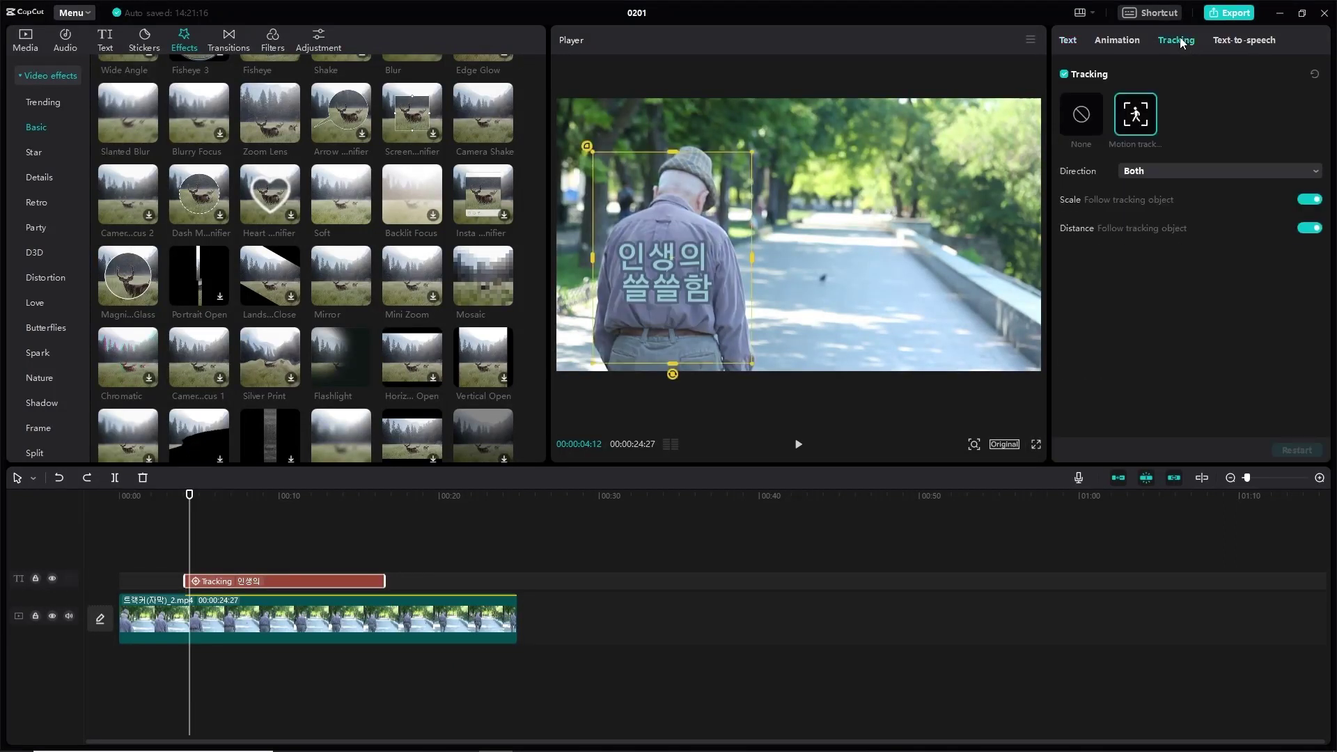